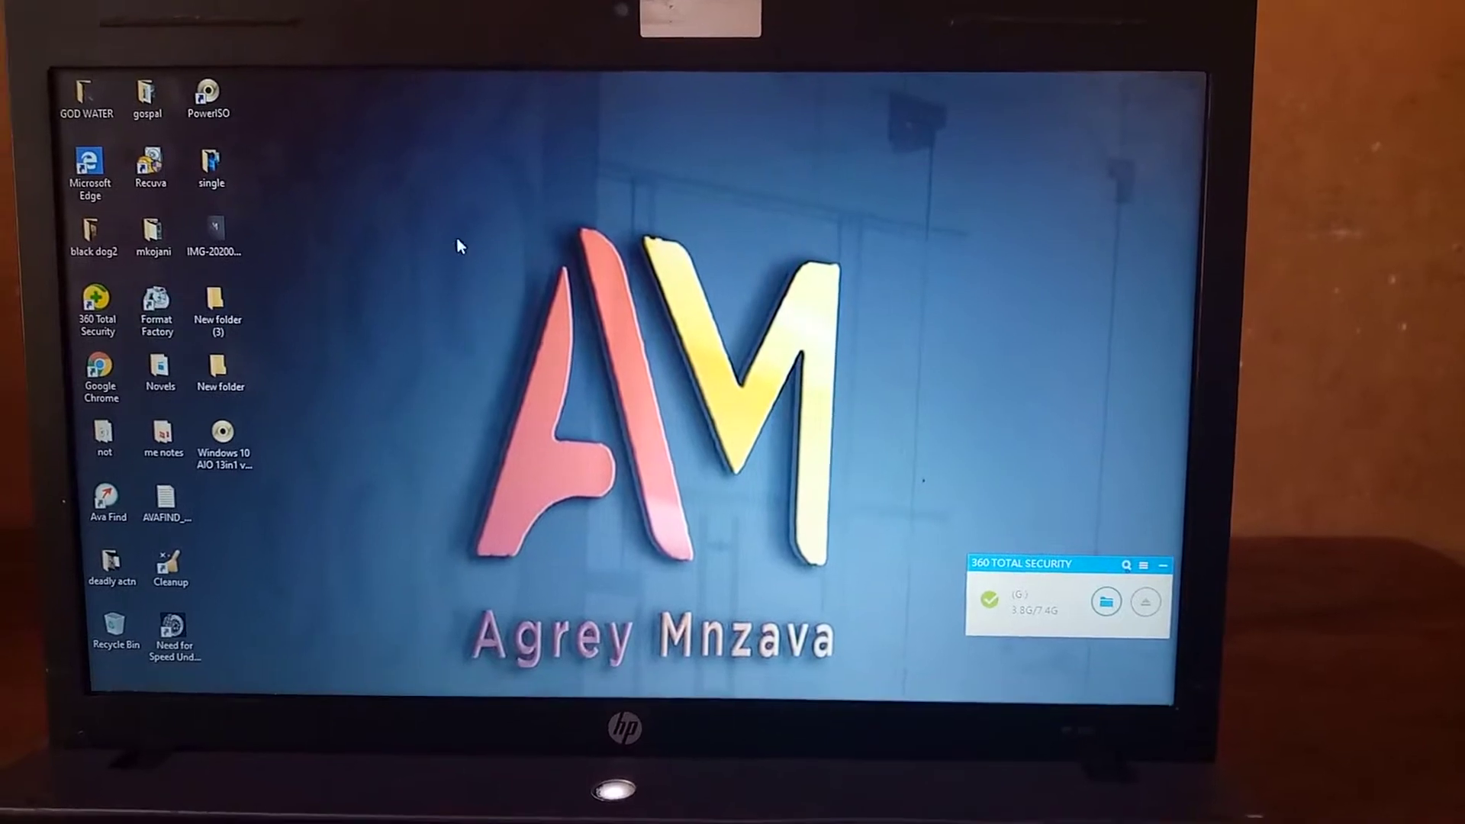
- Launch Format Factory from its desktop shortcut and open its empty C:\FFOutput folder
right_click(456, 247)
click(287, 343)
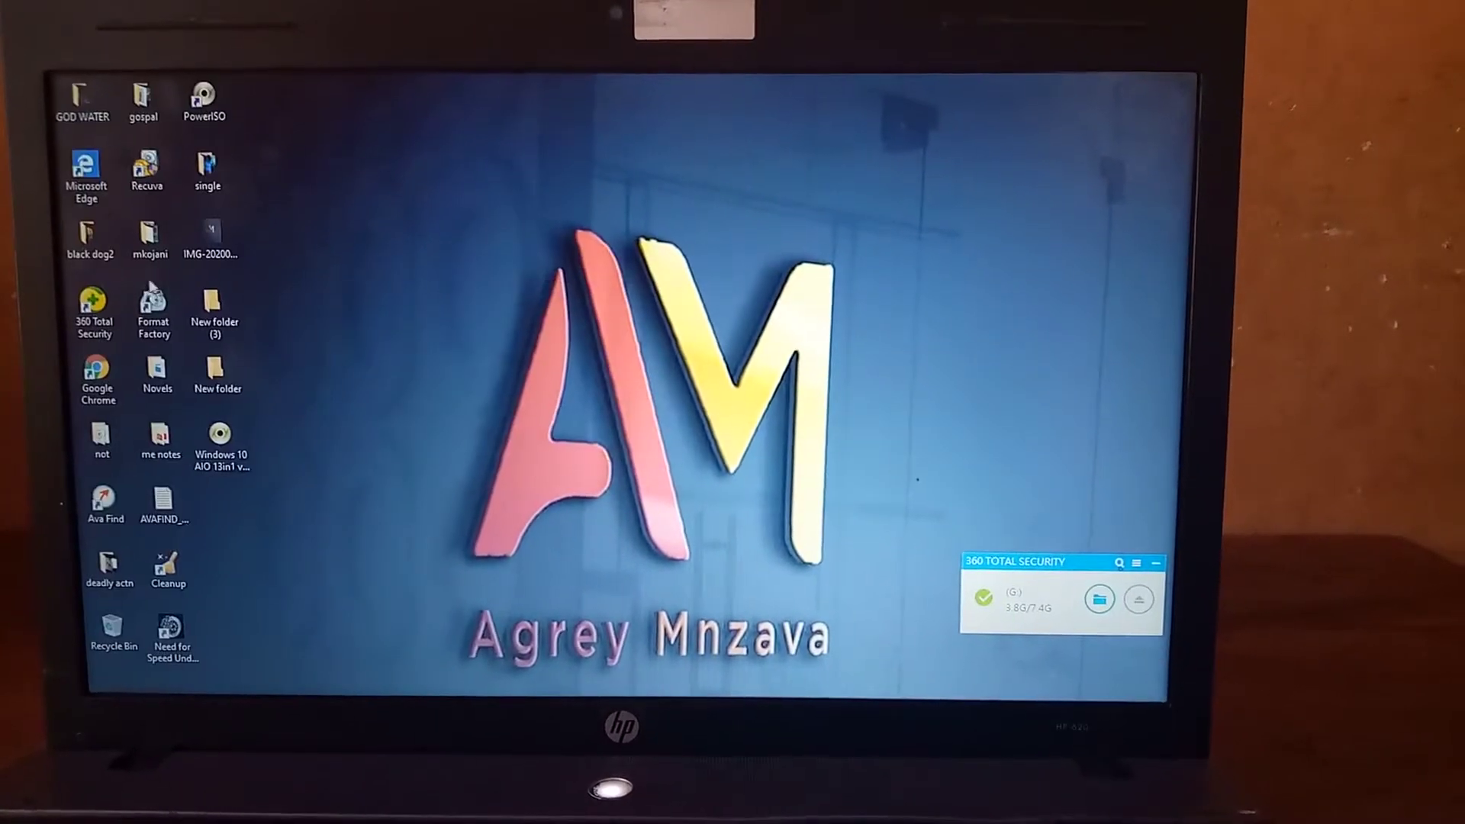
double_click(163, 312)
right_click(163, 312)
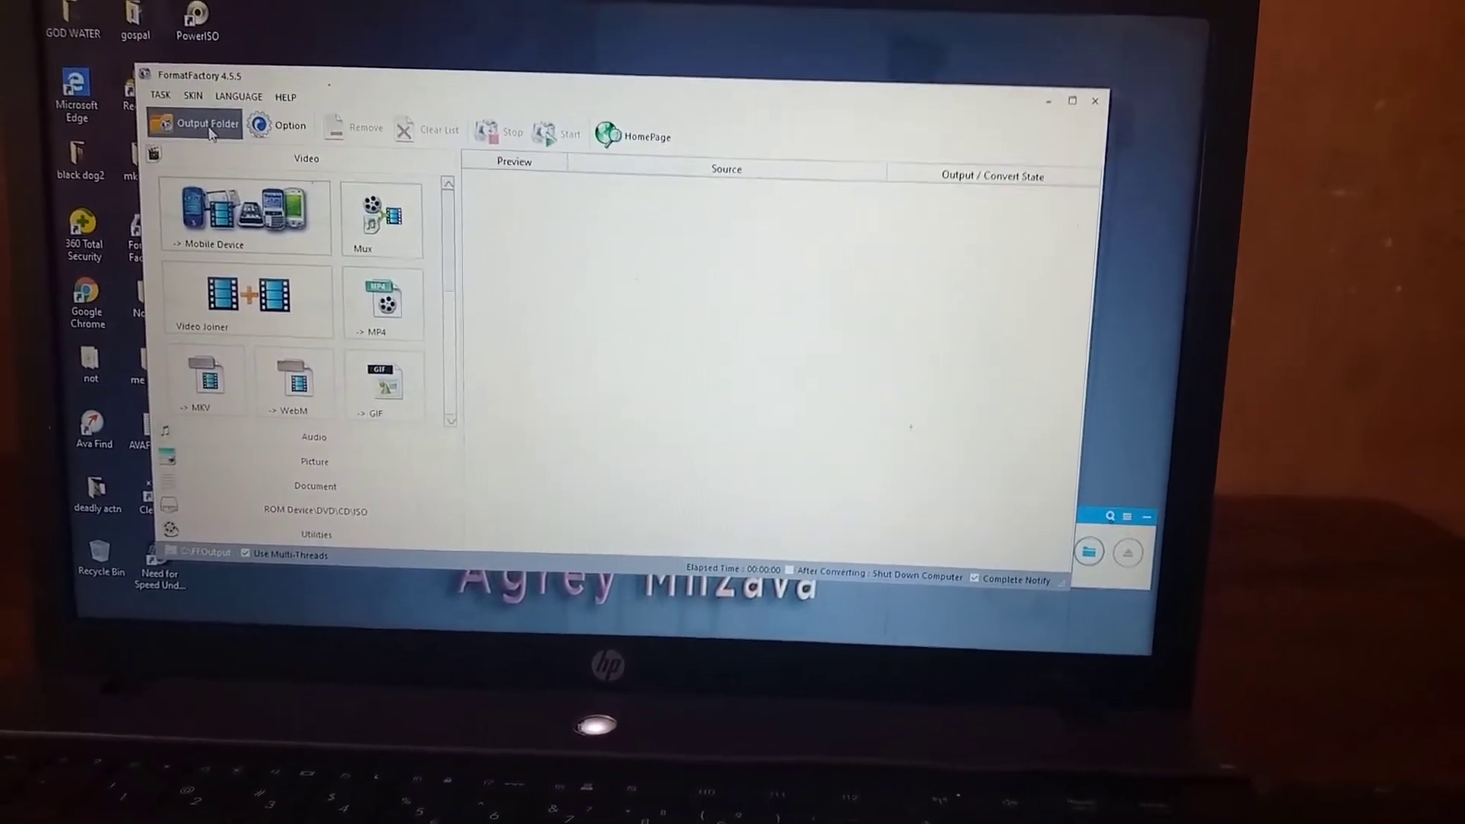
click(217, 133)
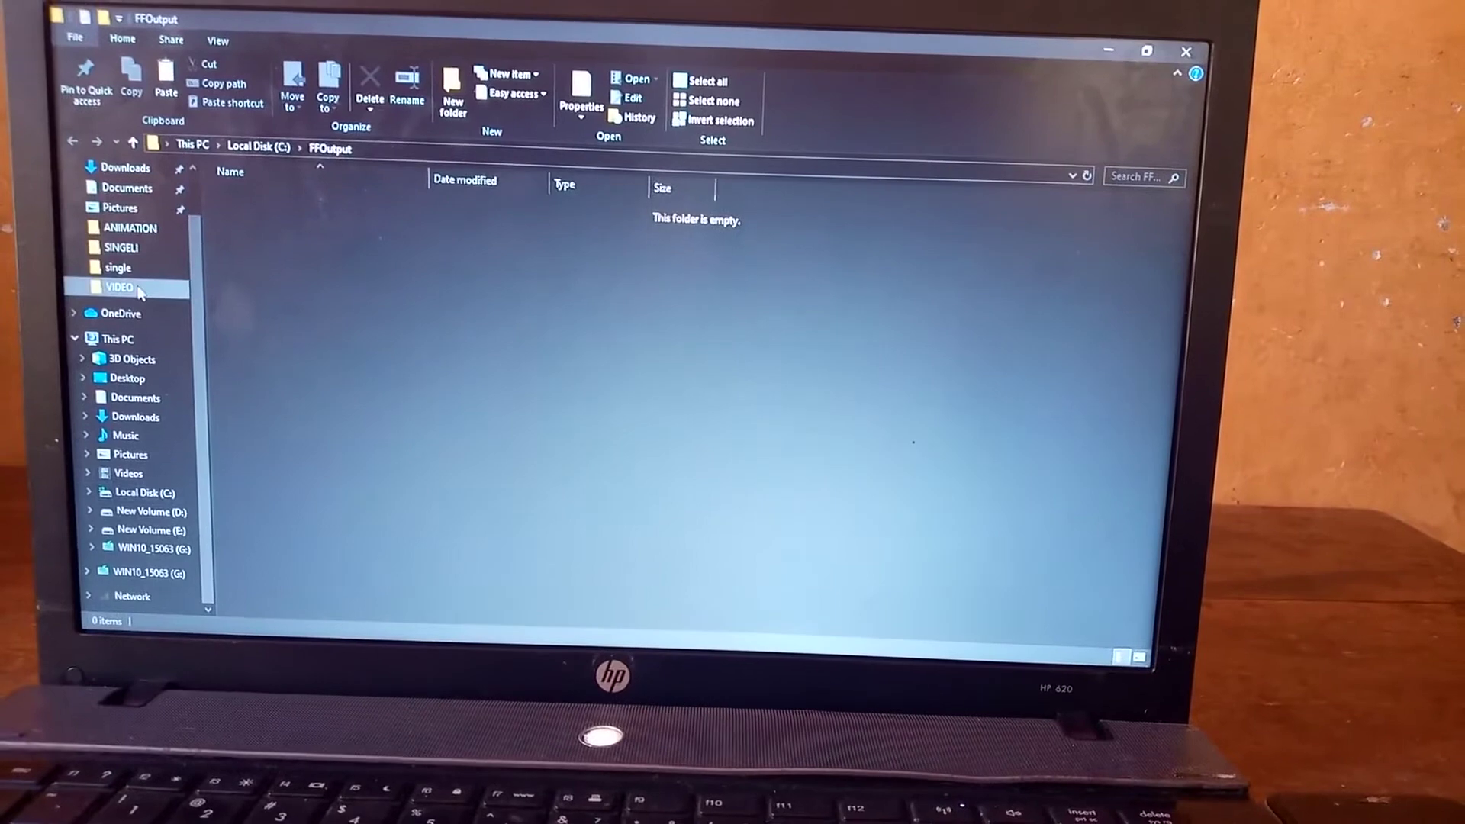
- Open D:\SONG\VIDEO, select the Eugy x Mr. Eazi dance video, and restore the window down
click(138, 276)
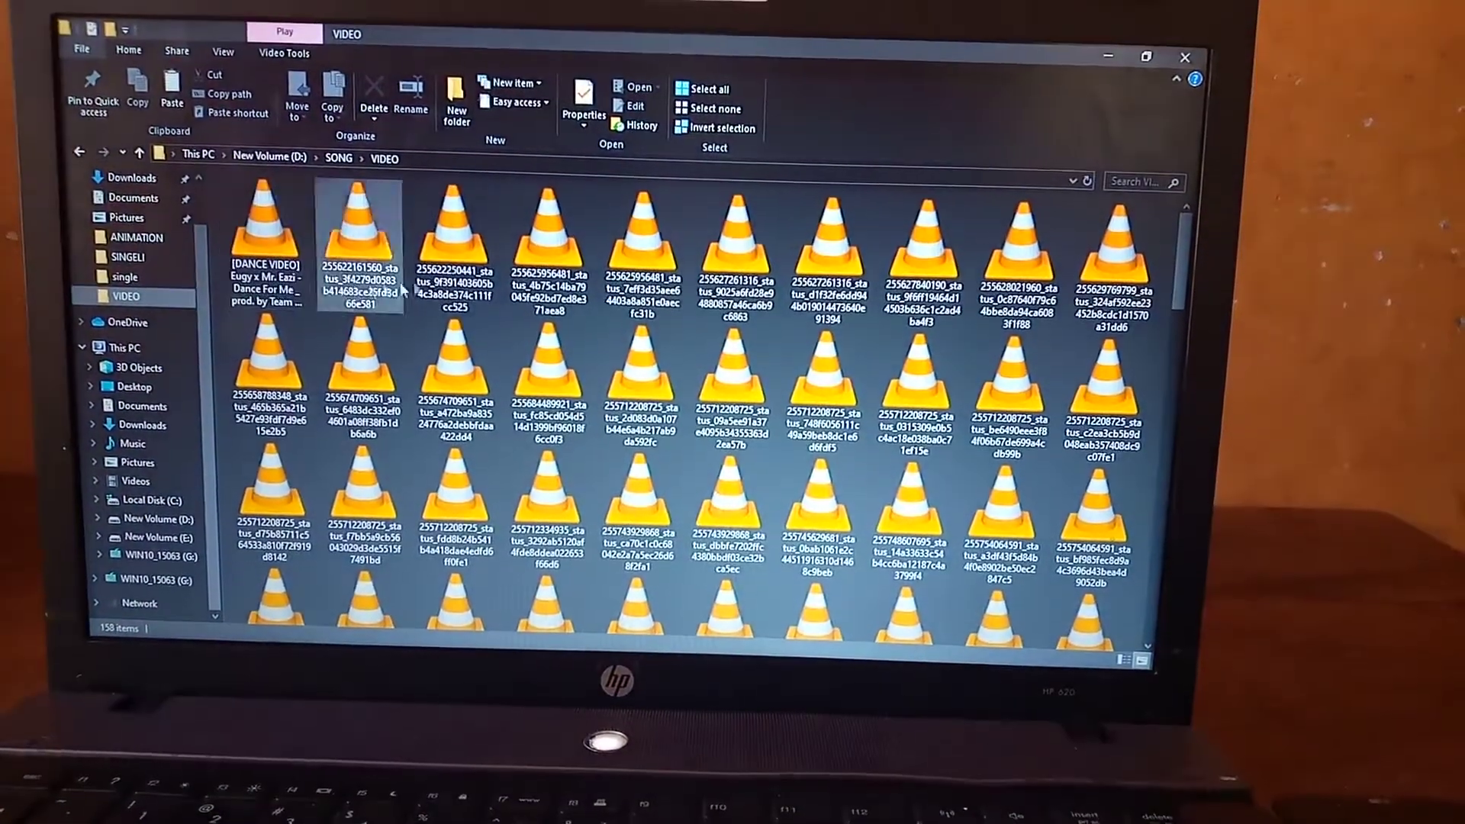
click(358, 252)
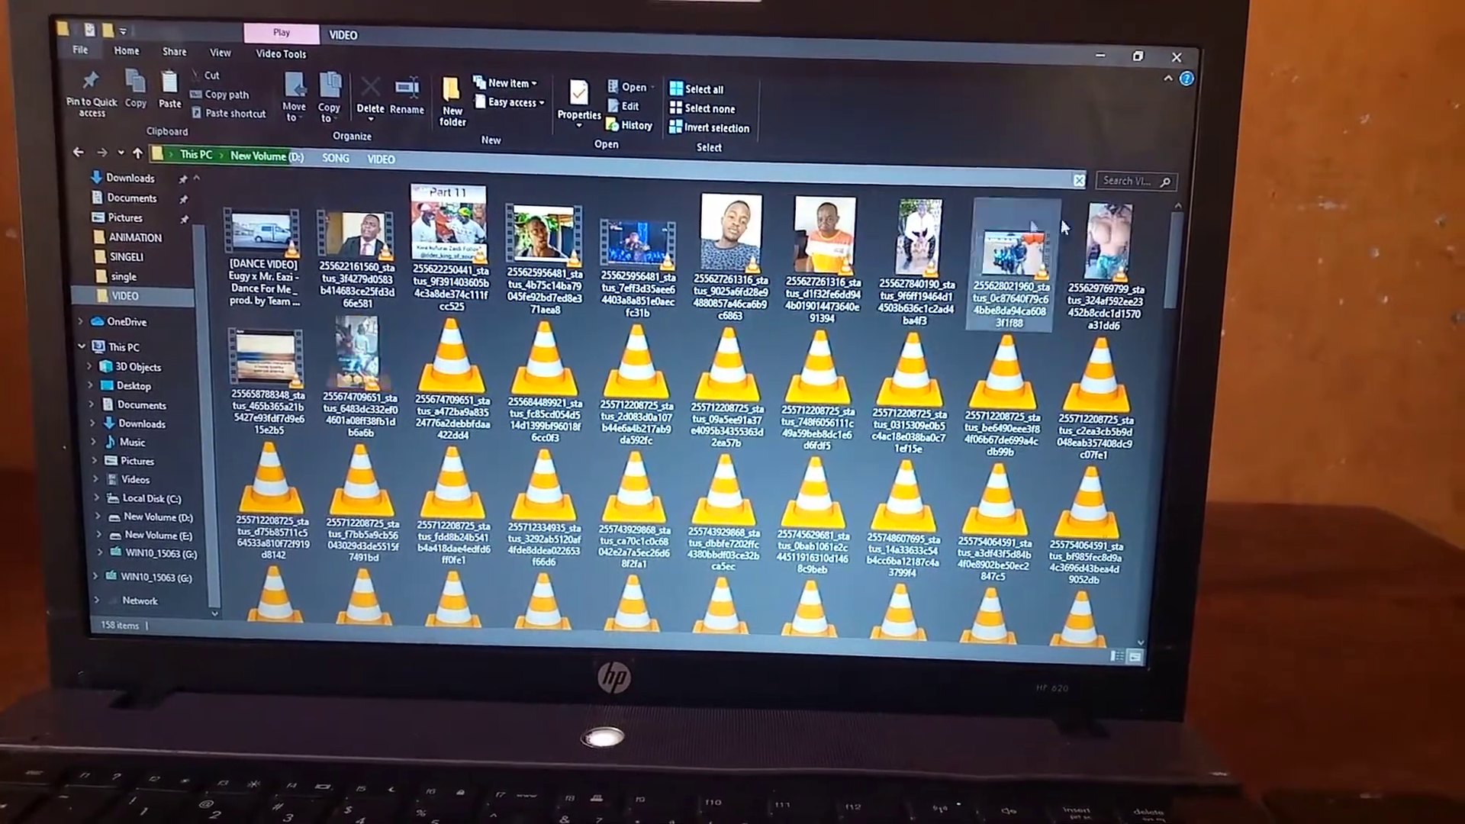
scroll(1176, 246, down, 2)
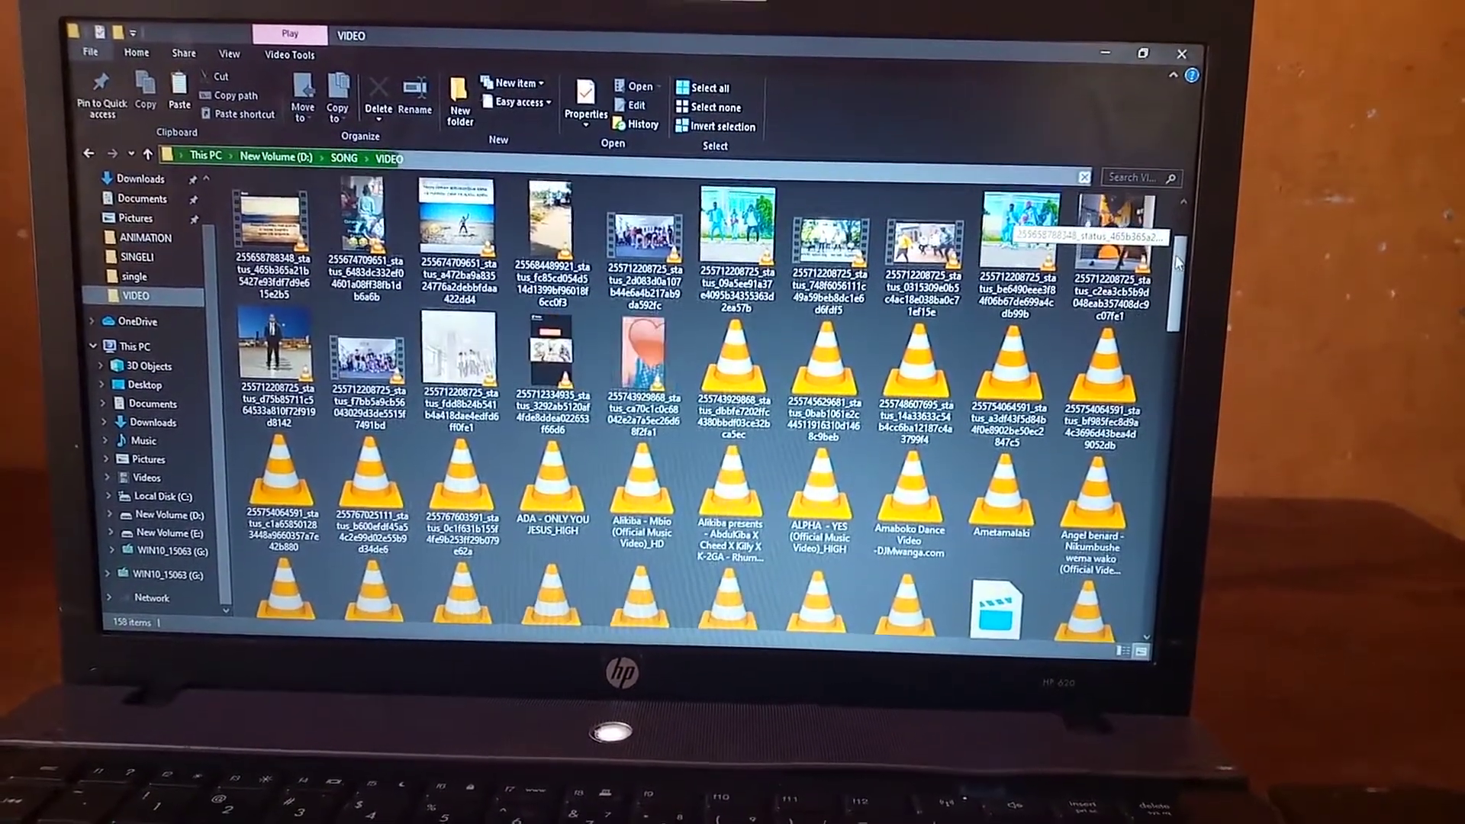
scroll(1175, 254, up, 1)
scroll(1177, 235, up, 1)
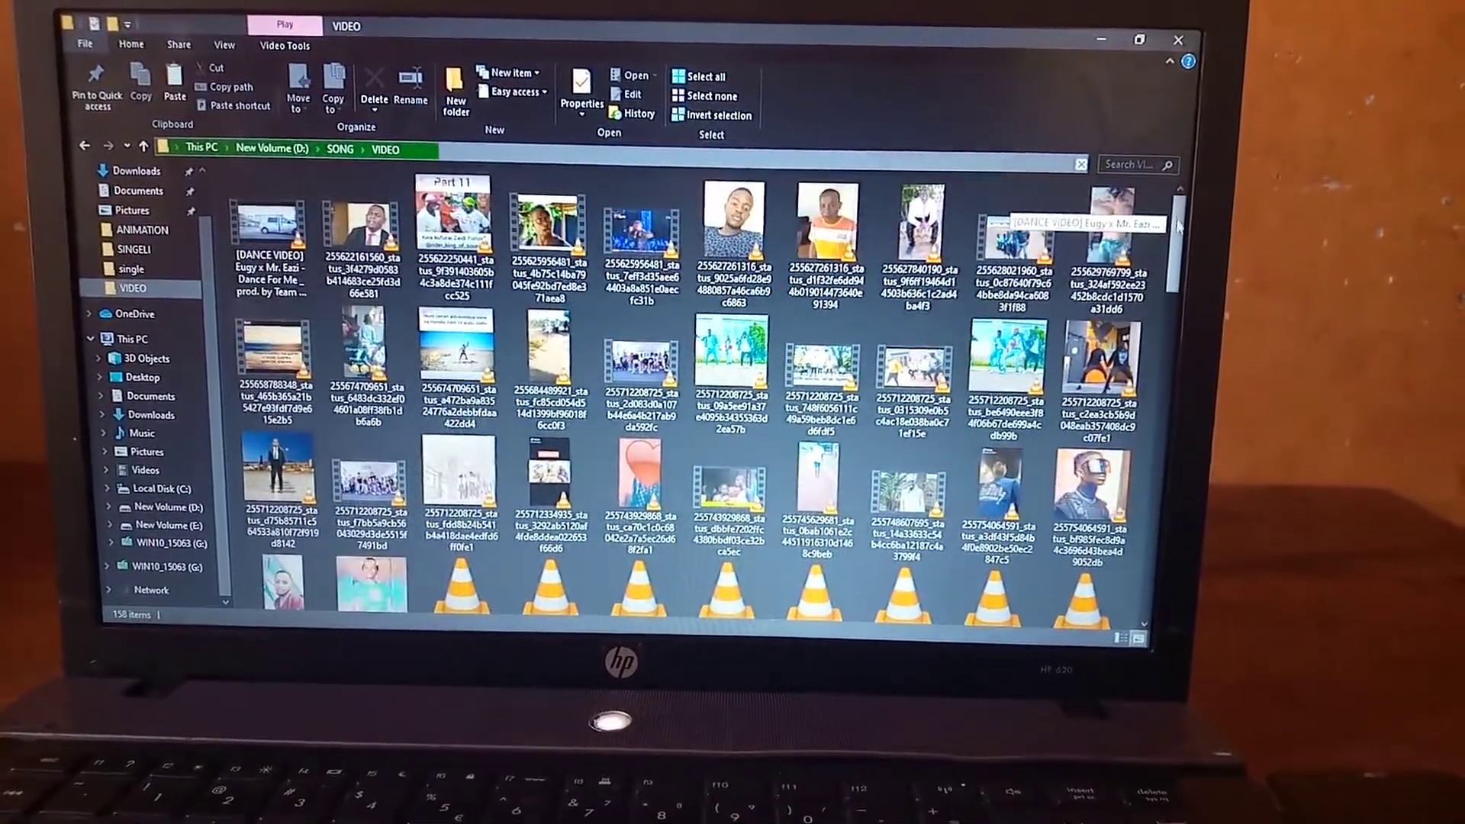
scroll(1177, 227, down, 1)
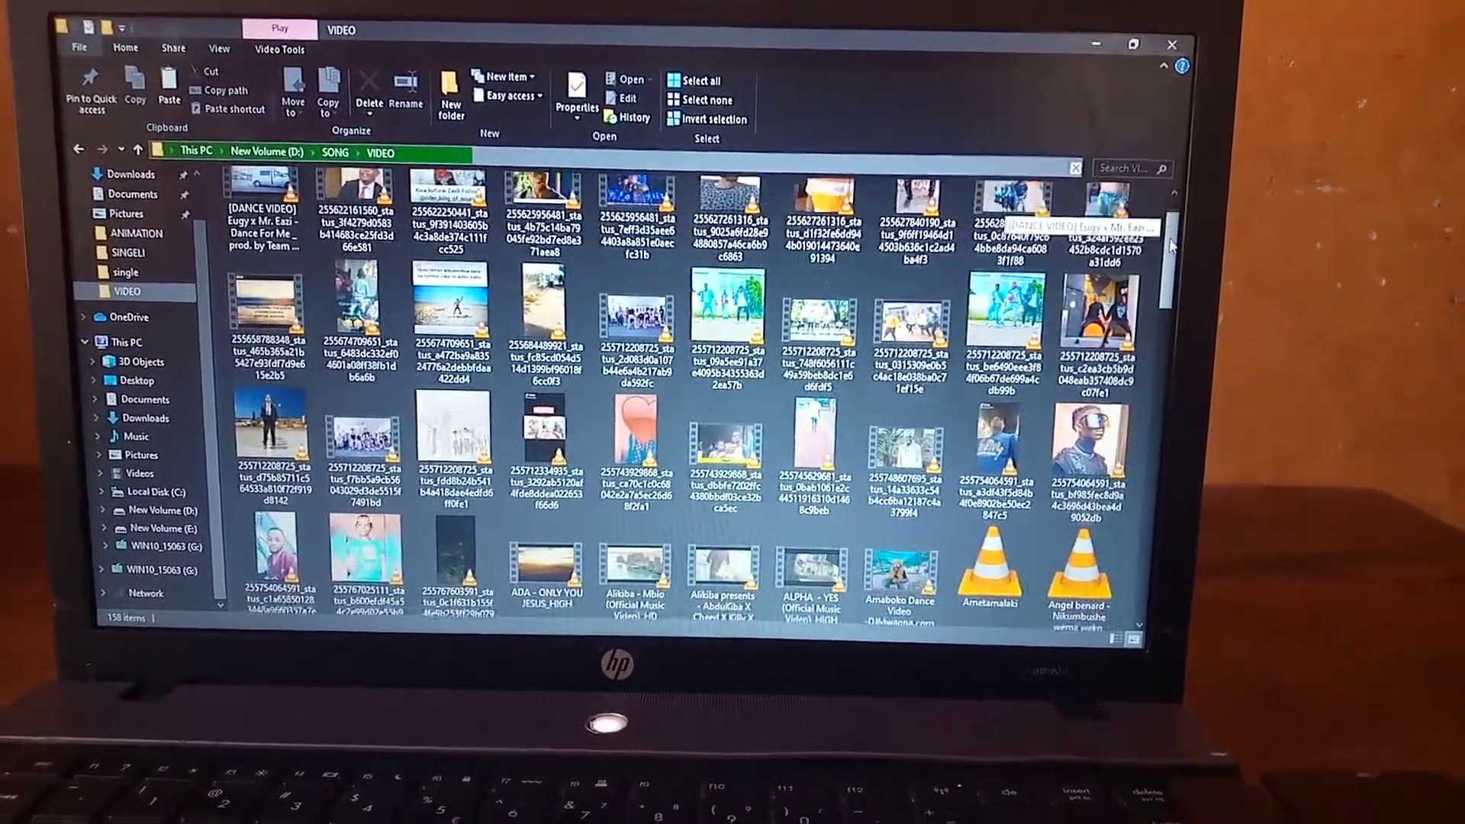
scroll(1174, 240, down, 2)
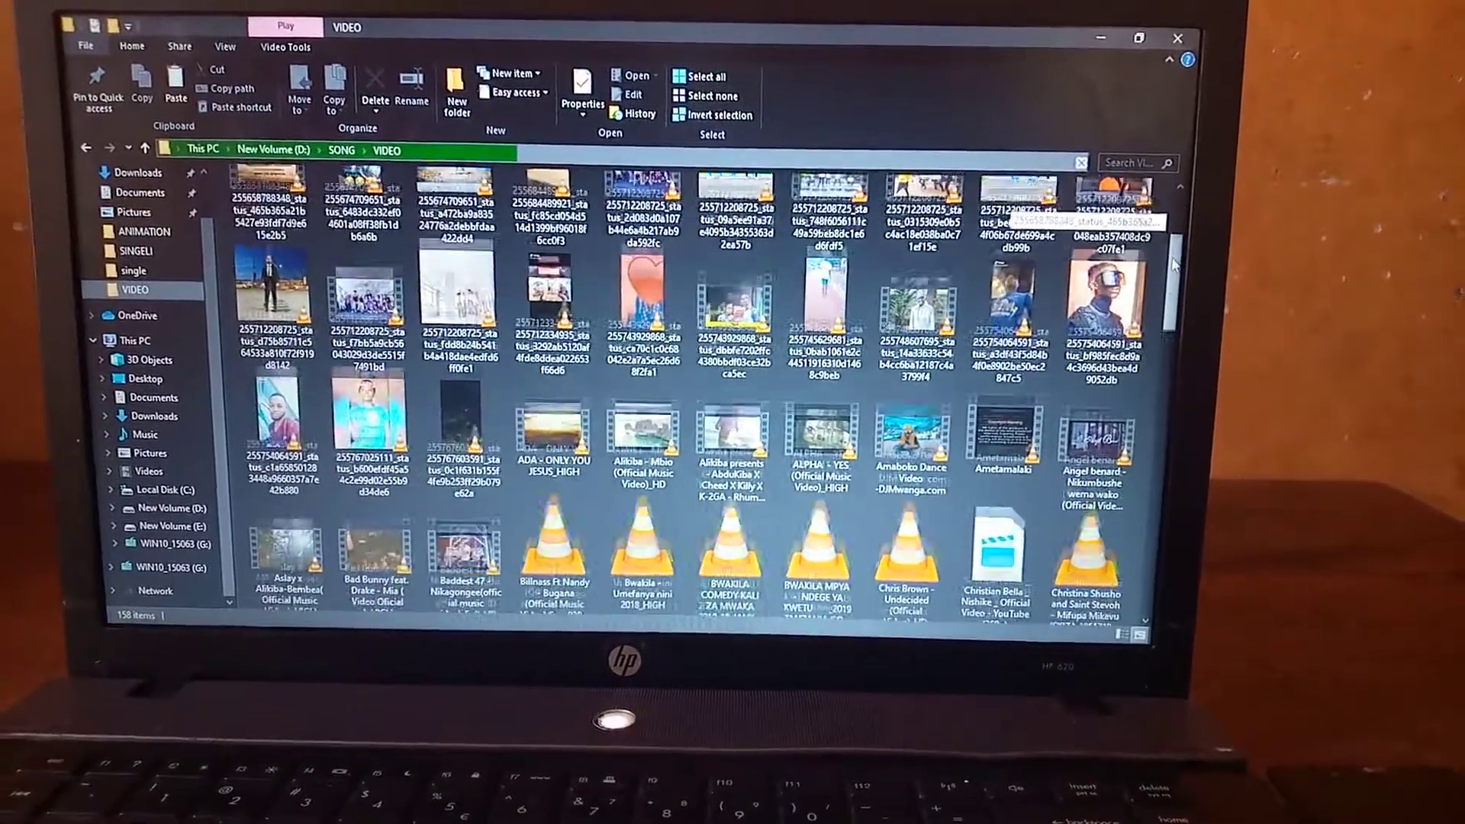
scroll(1175, 261, down, 1)
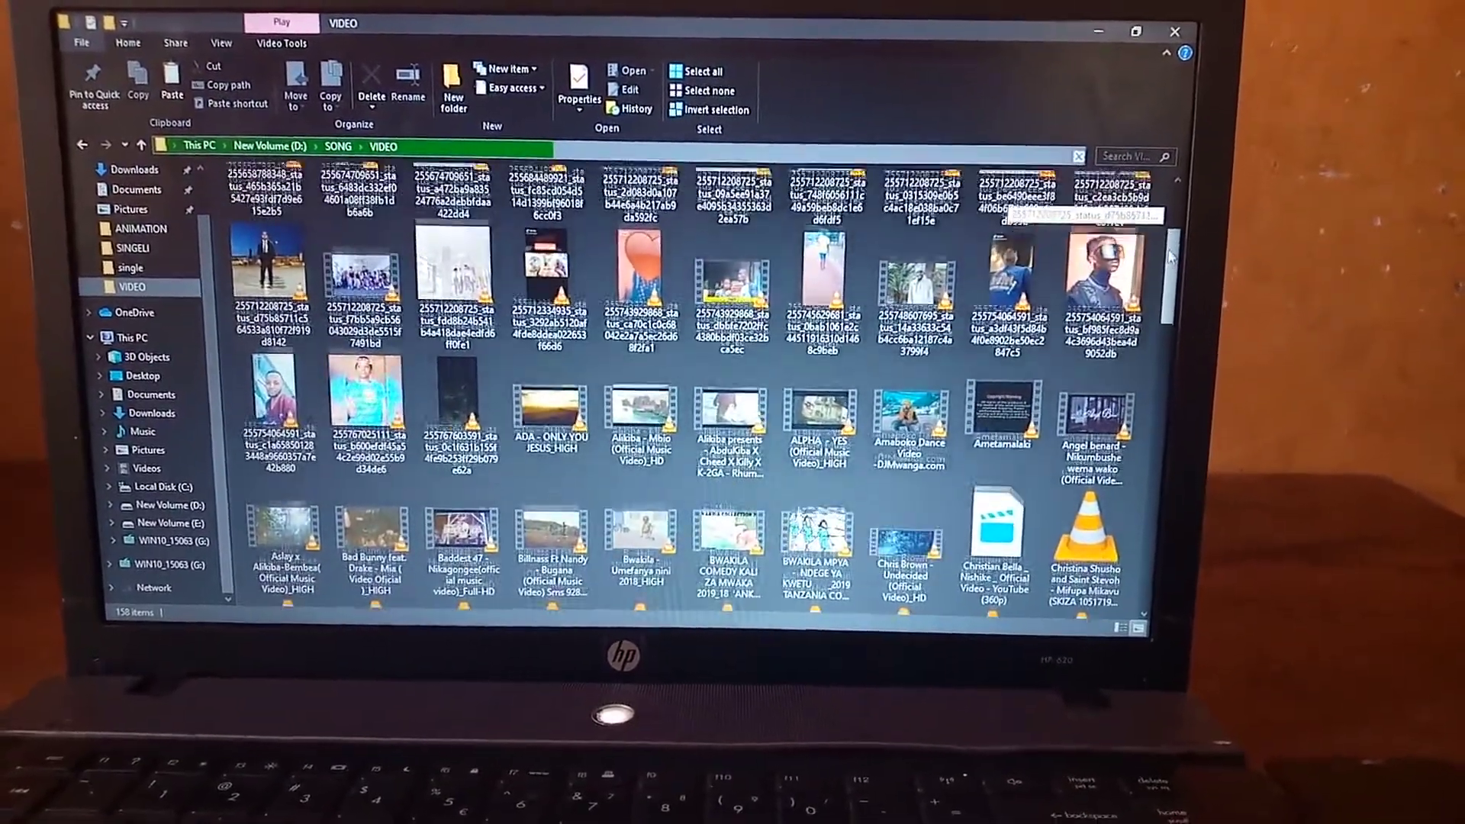
scroll(1174, 261, down, 3)
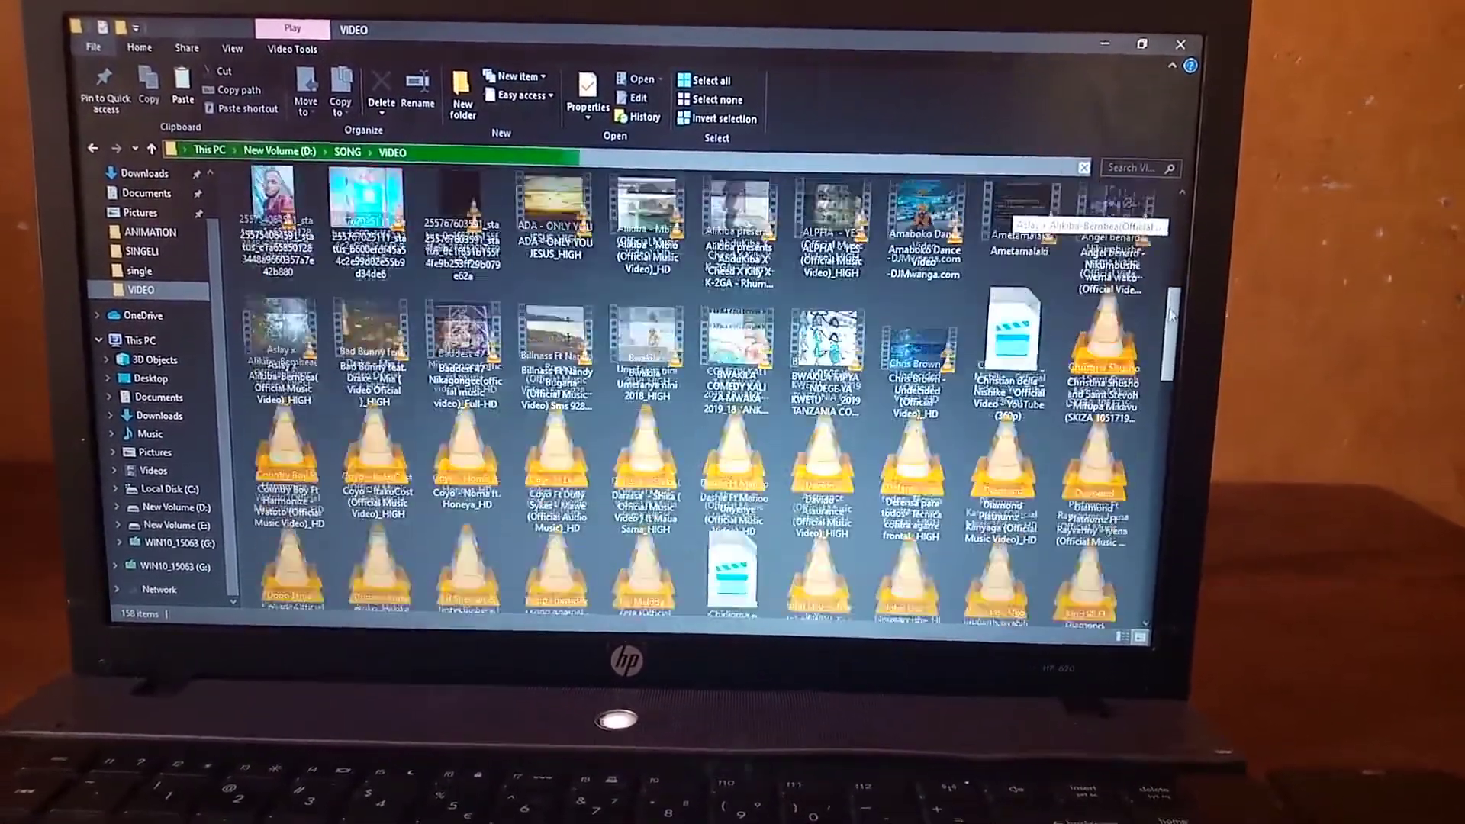
scroll(1173, 286, up, 4)
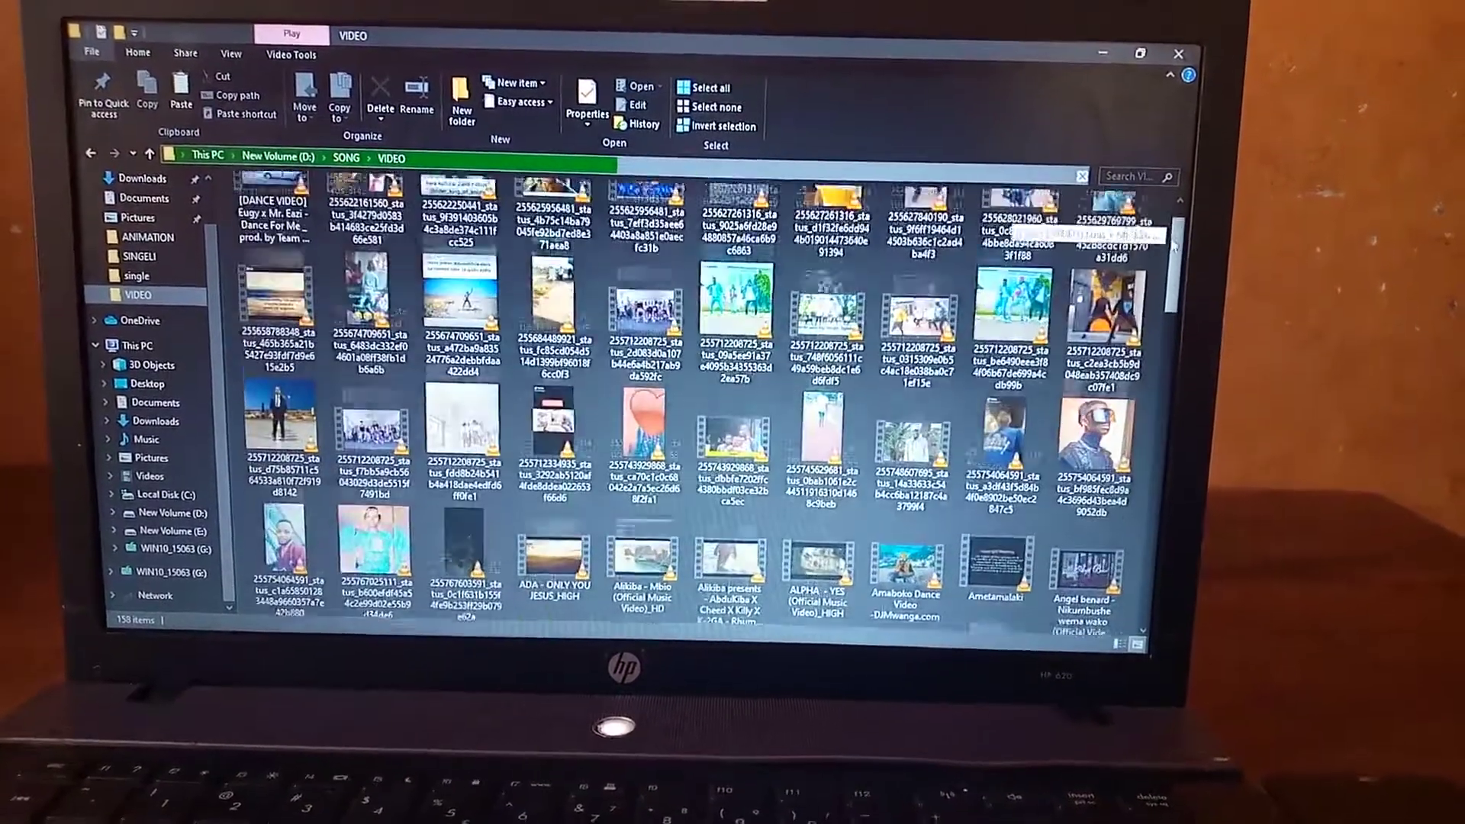
scroll(1174, 241, up, 2)
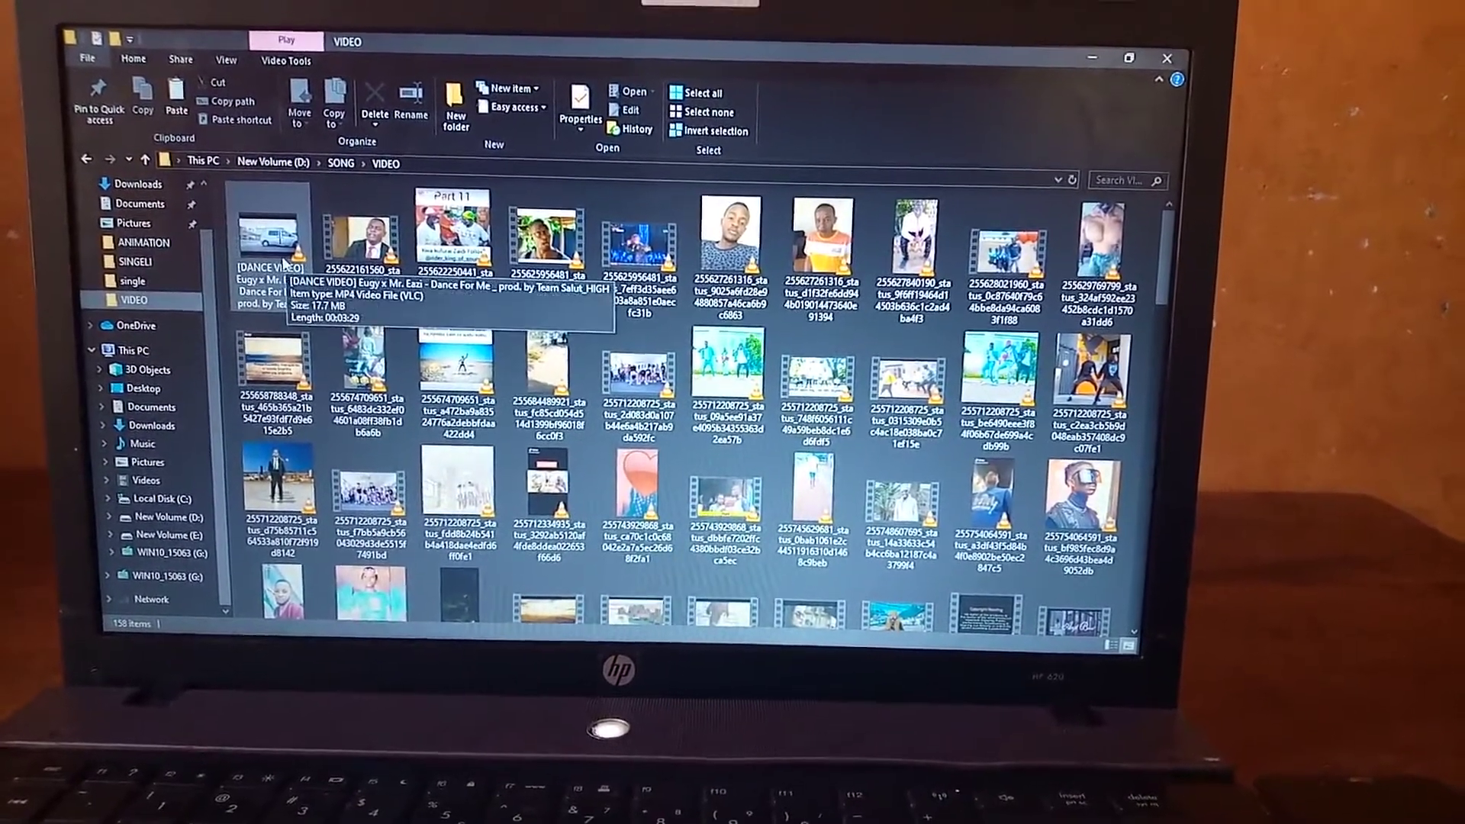
click(281, 266)
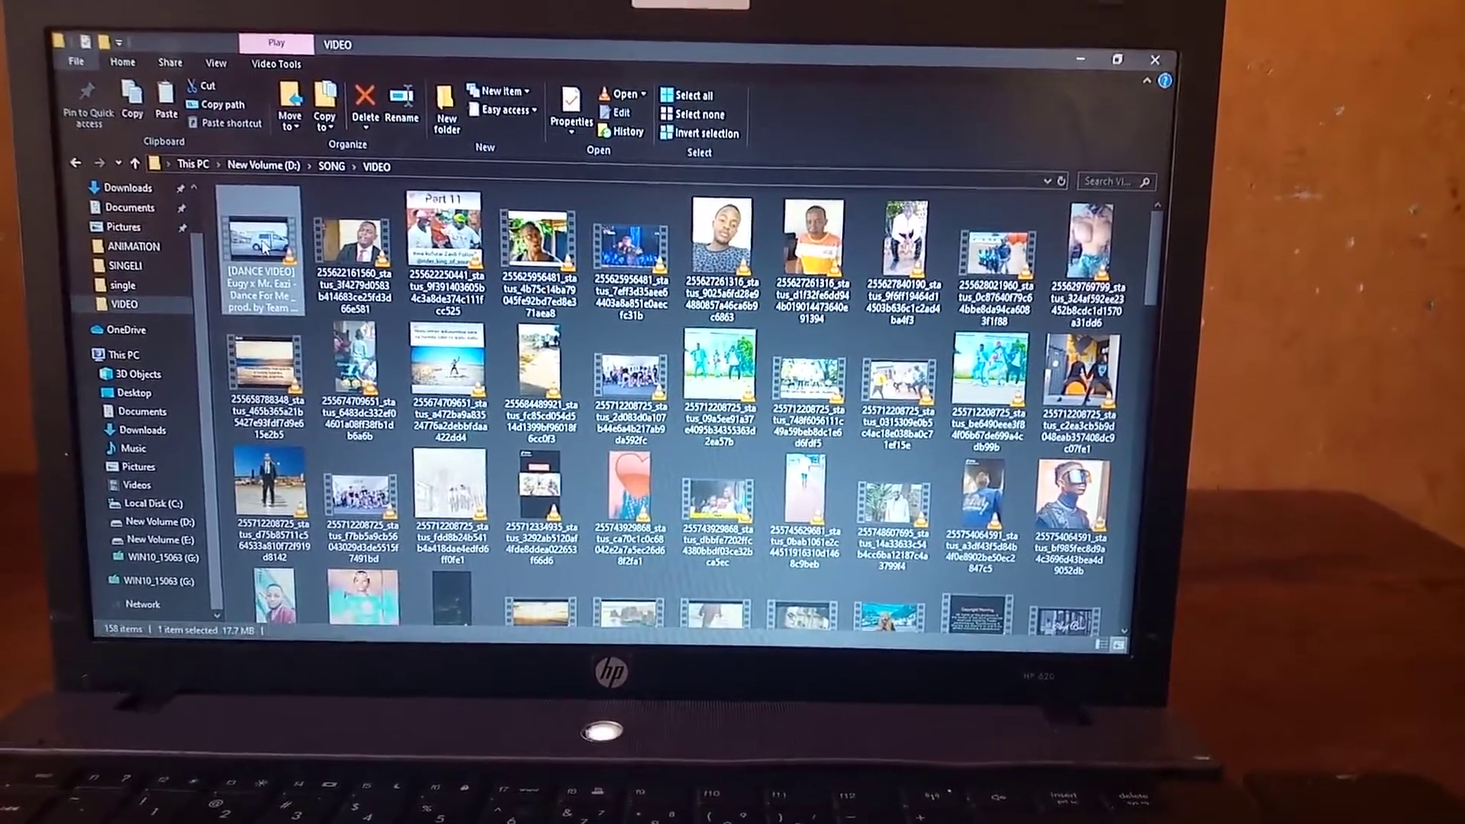
click(1117, 60)
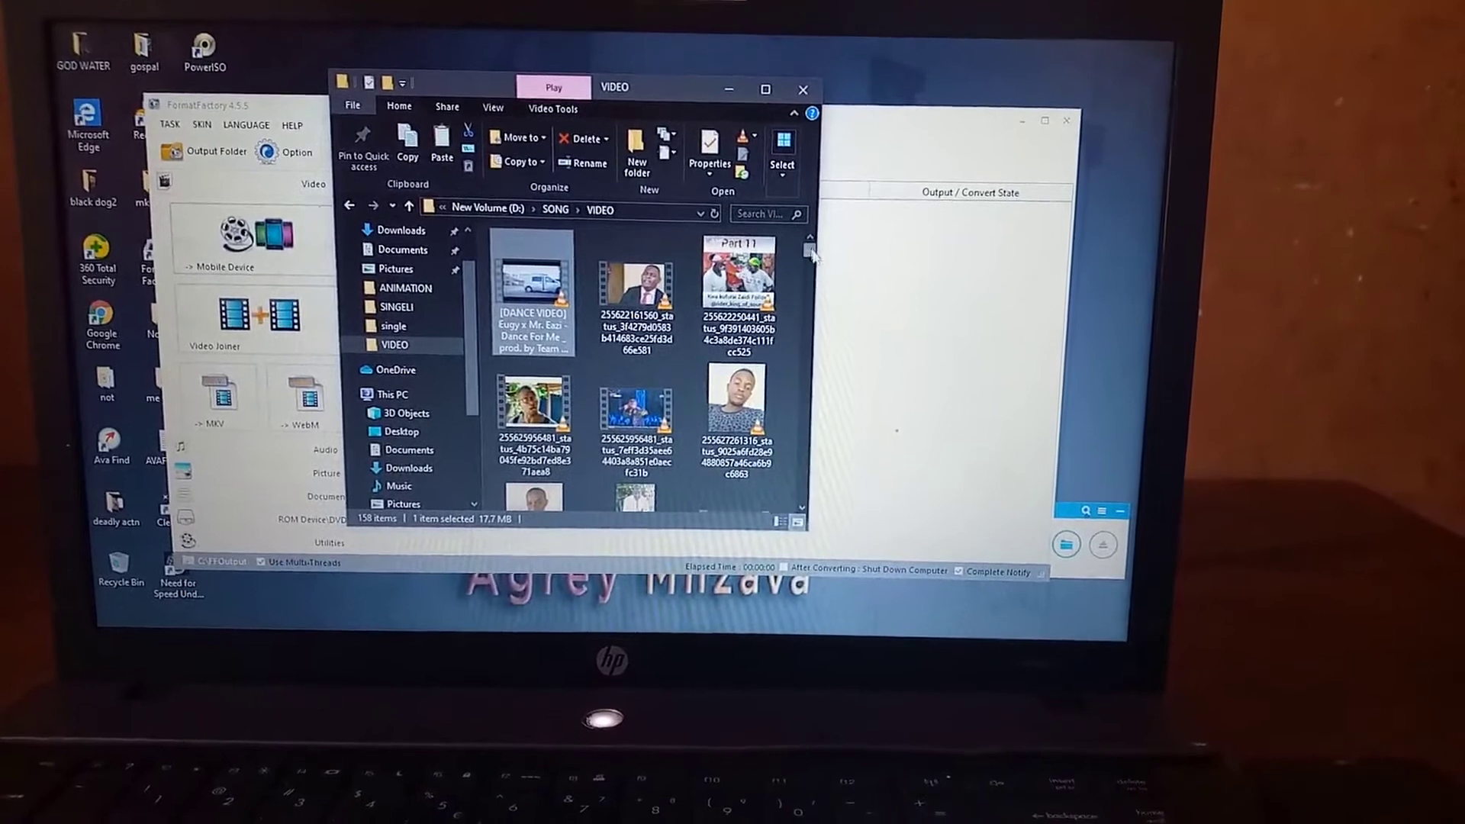
mouse_move(811, 247)
mouse_down()
mouse_move(814, 300)
mouse_move(812, 217)
mouse_up()
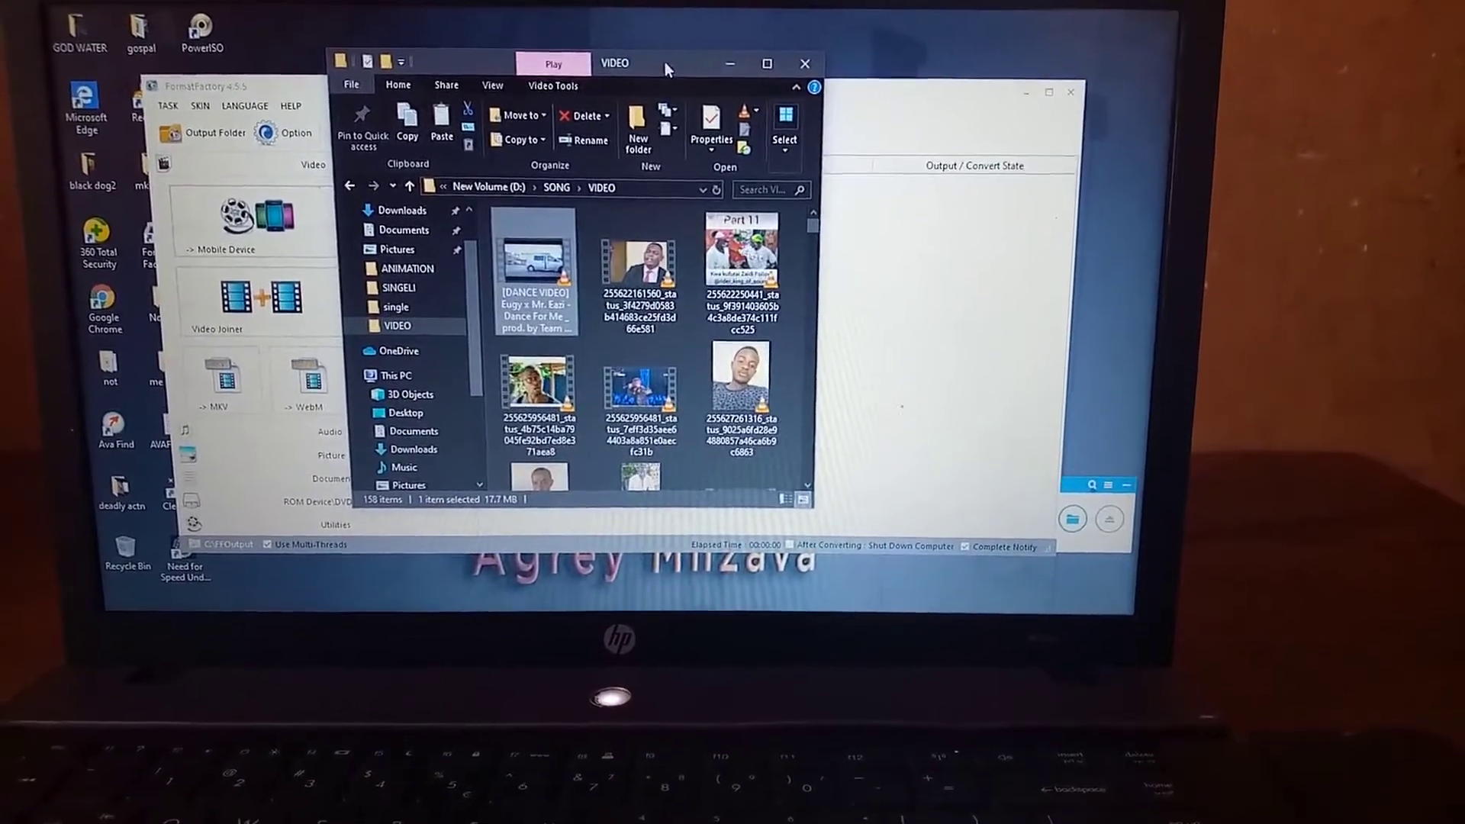
- Move the folder window top-left and add the Eugy x Mr. Eazi video to Format Factory
drag(665, 62, 456, 29)
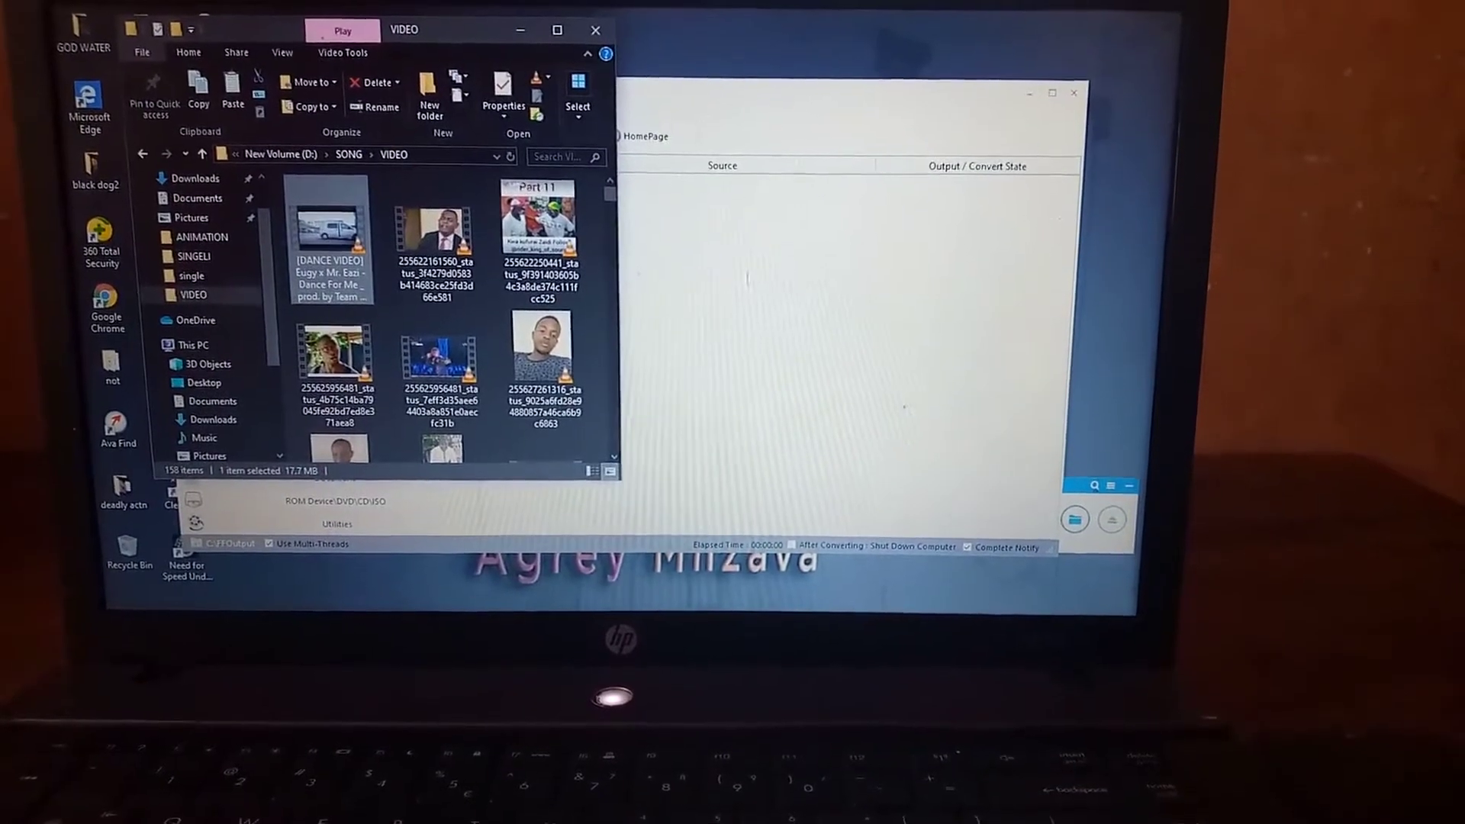
drag(329, 246, 817, 269)
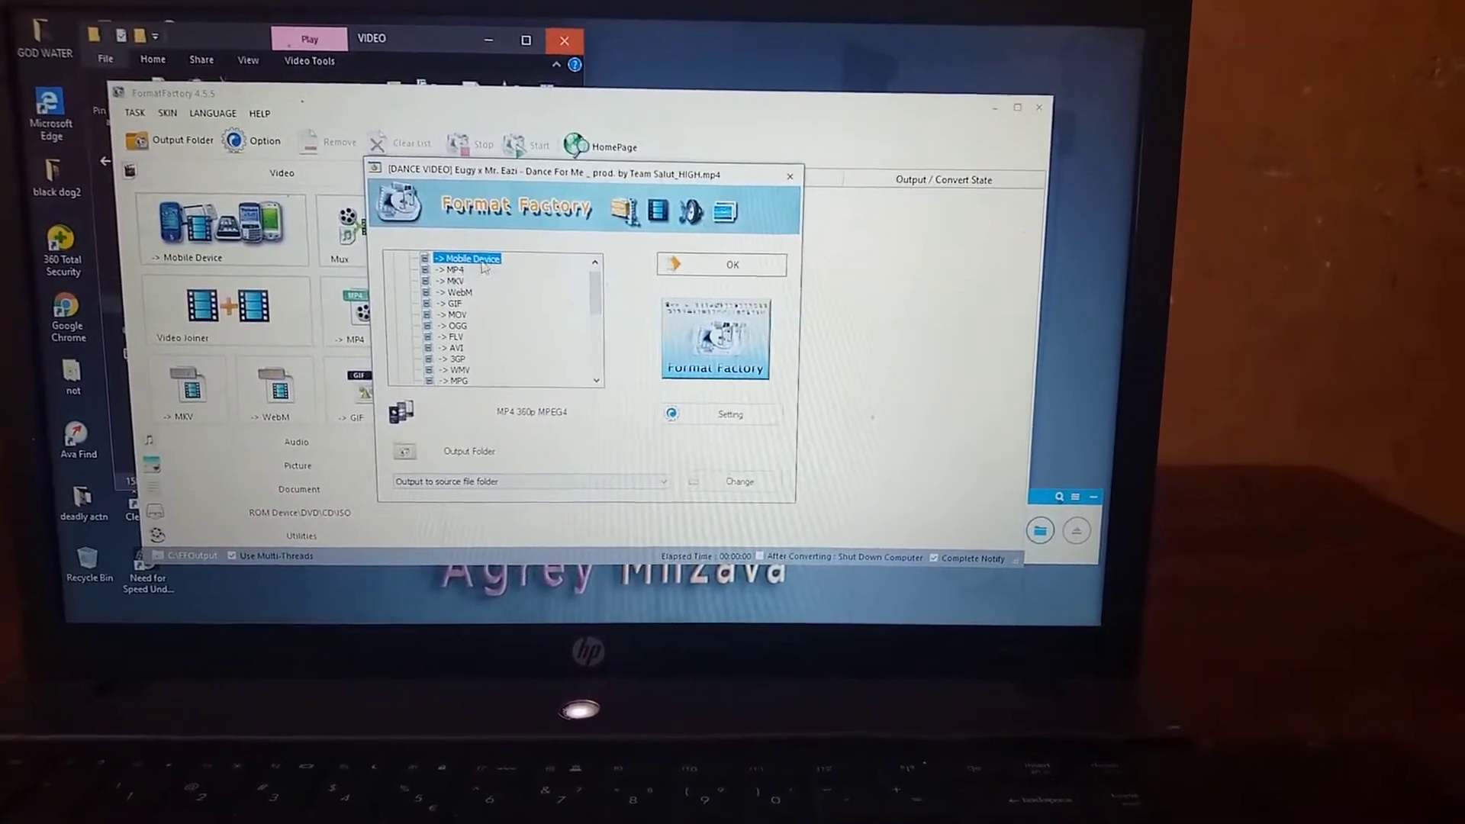
drag(595, 286, 616, 318)
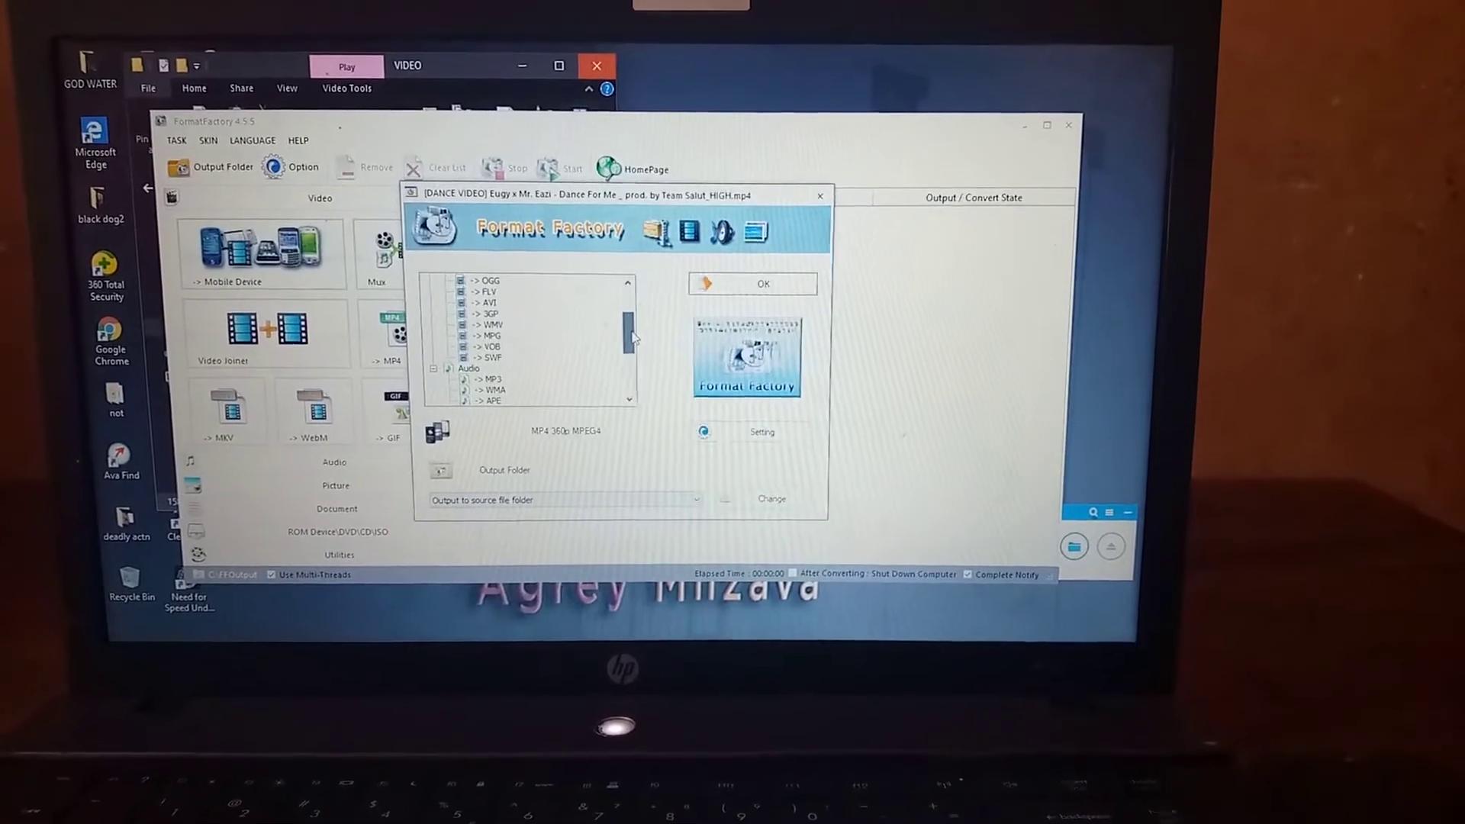
drag(632, 333, 633, 352)
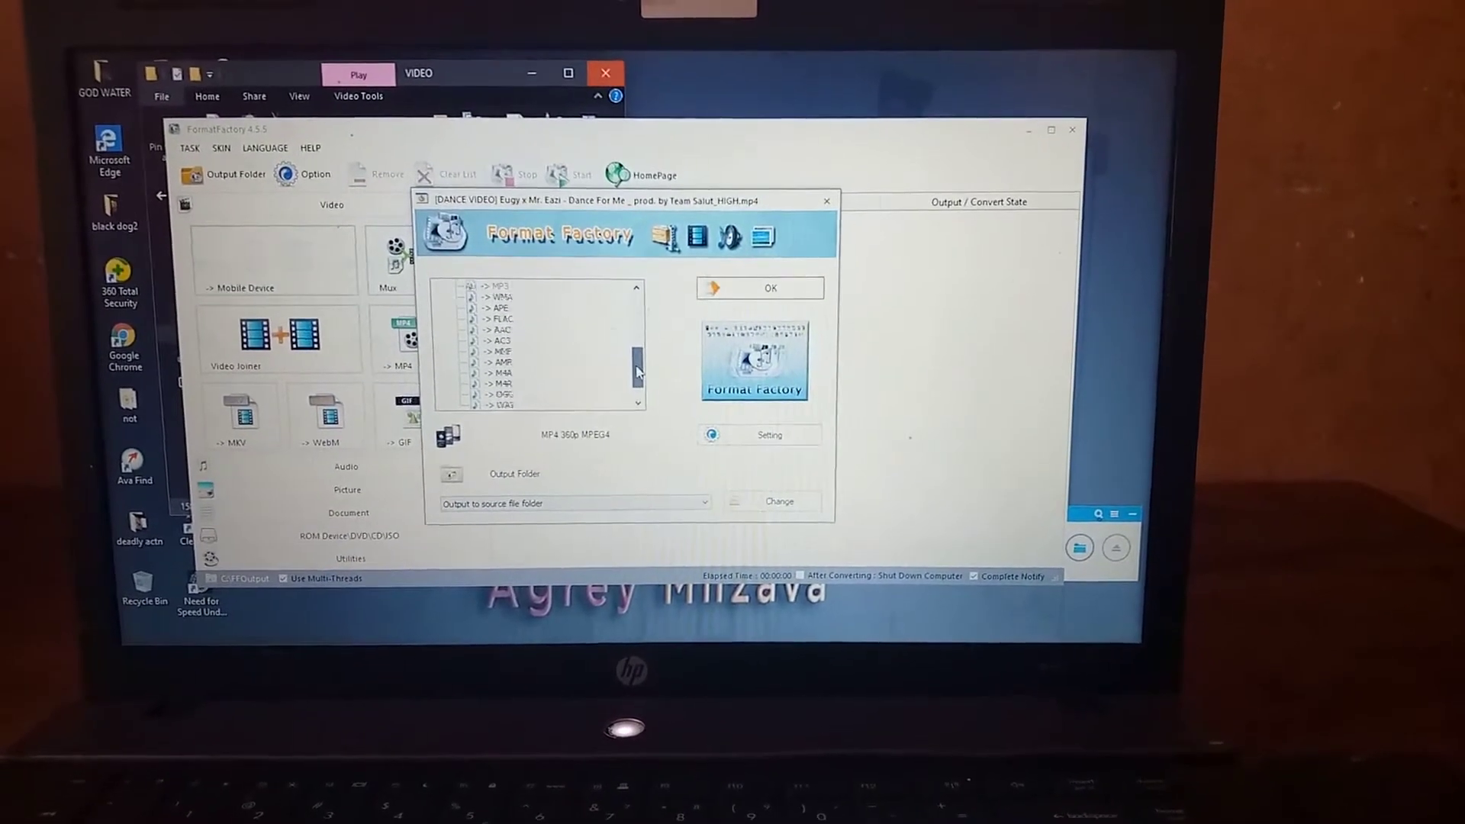
drag(637, 367, 640, 312)
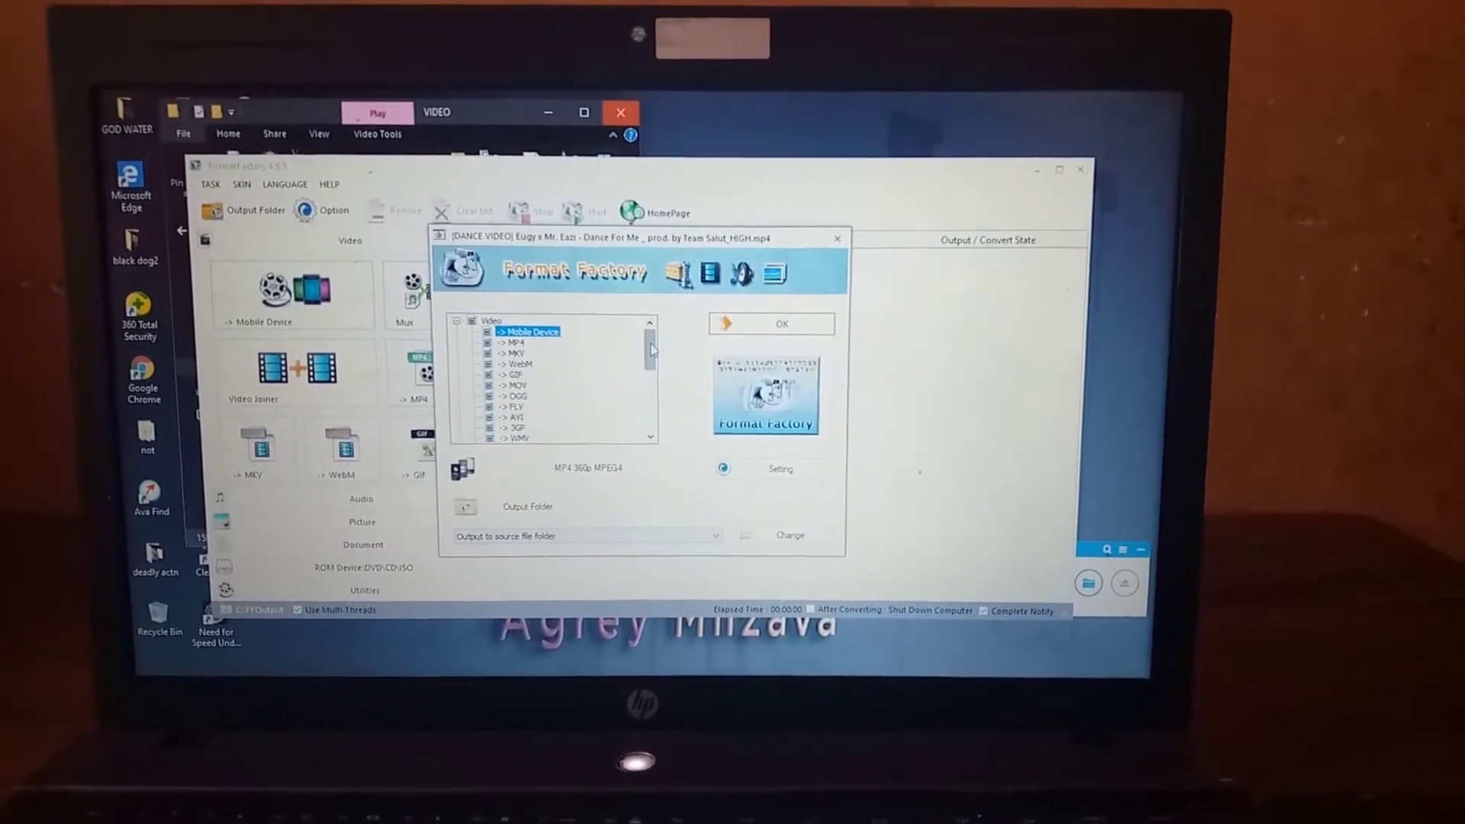
drag(649, 347, 650, 378)
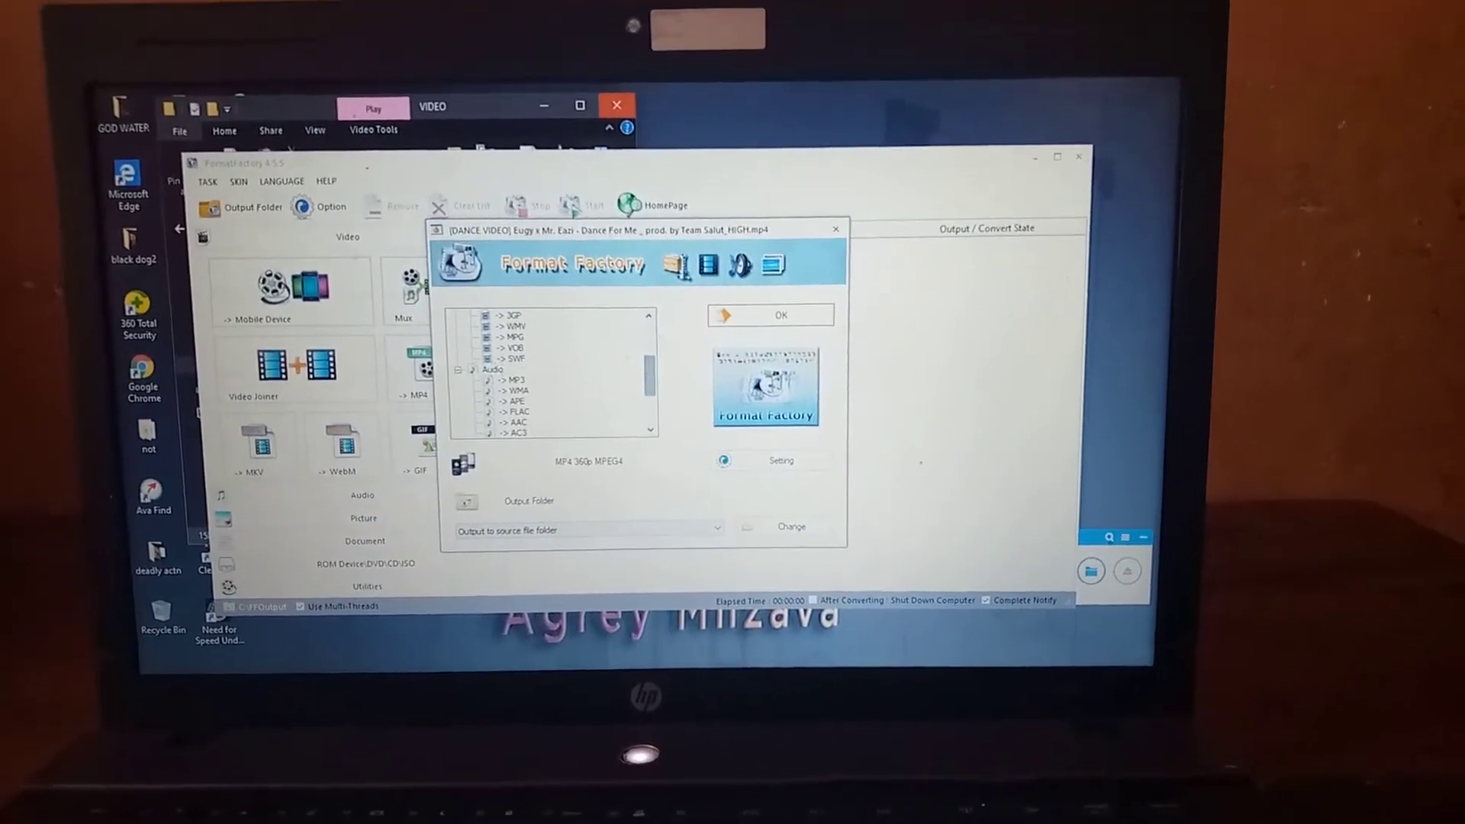
- Choose MP3 as the dance video's output format and confirm the conversion task
click(507, 379)
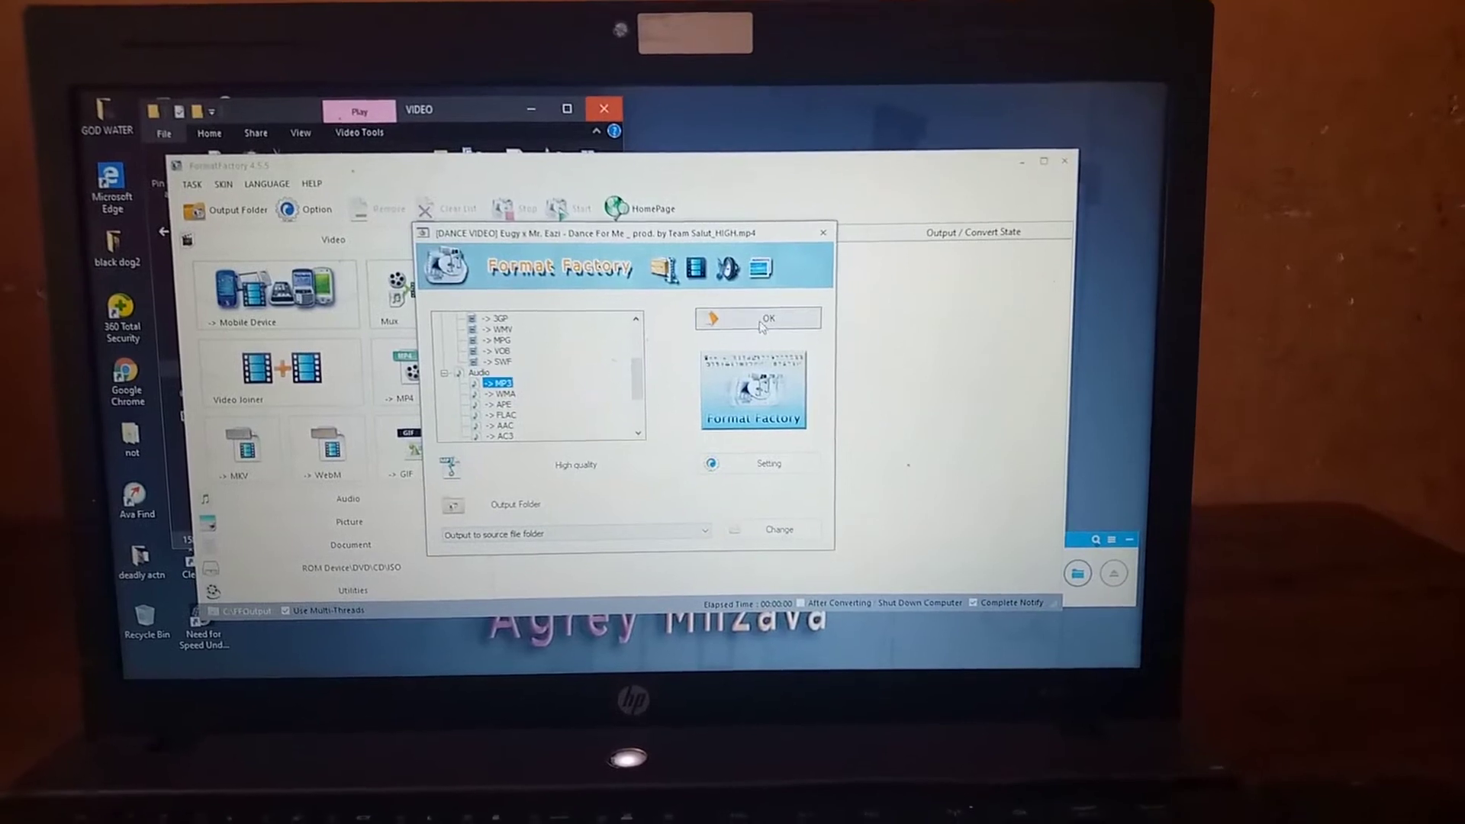
click(763, 316)
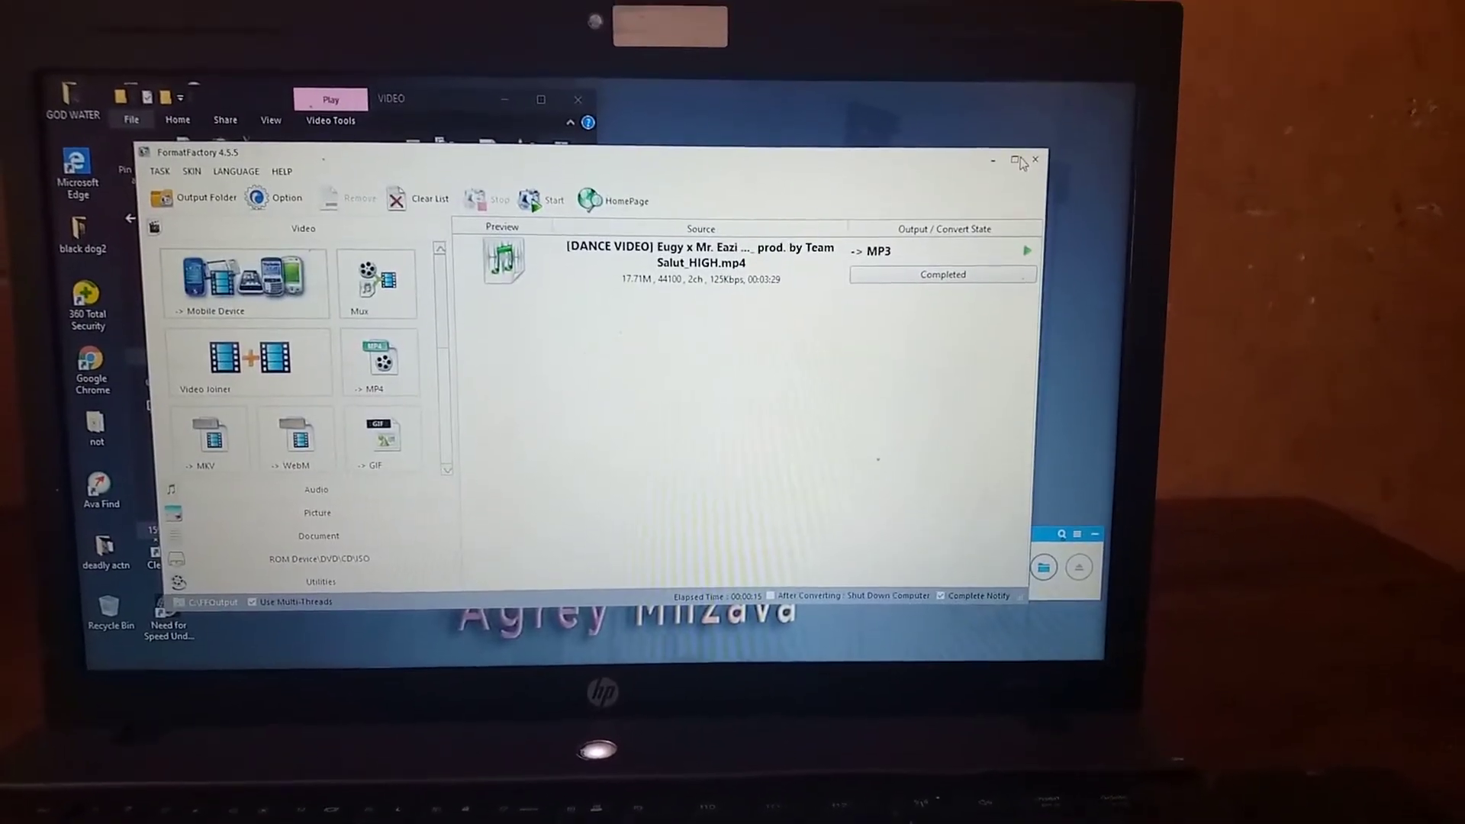
- Move Format Factory down to uncover the D:\SONG\VIDEO folder window
drag(735, 177, 691, 464)
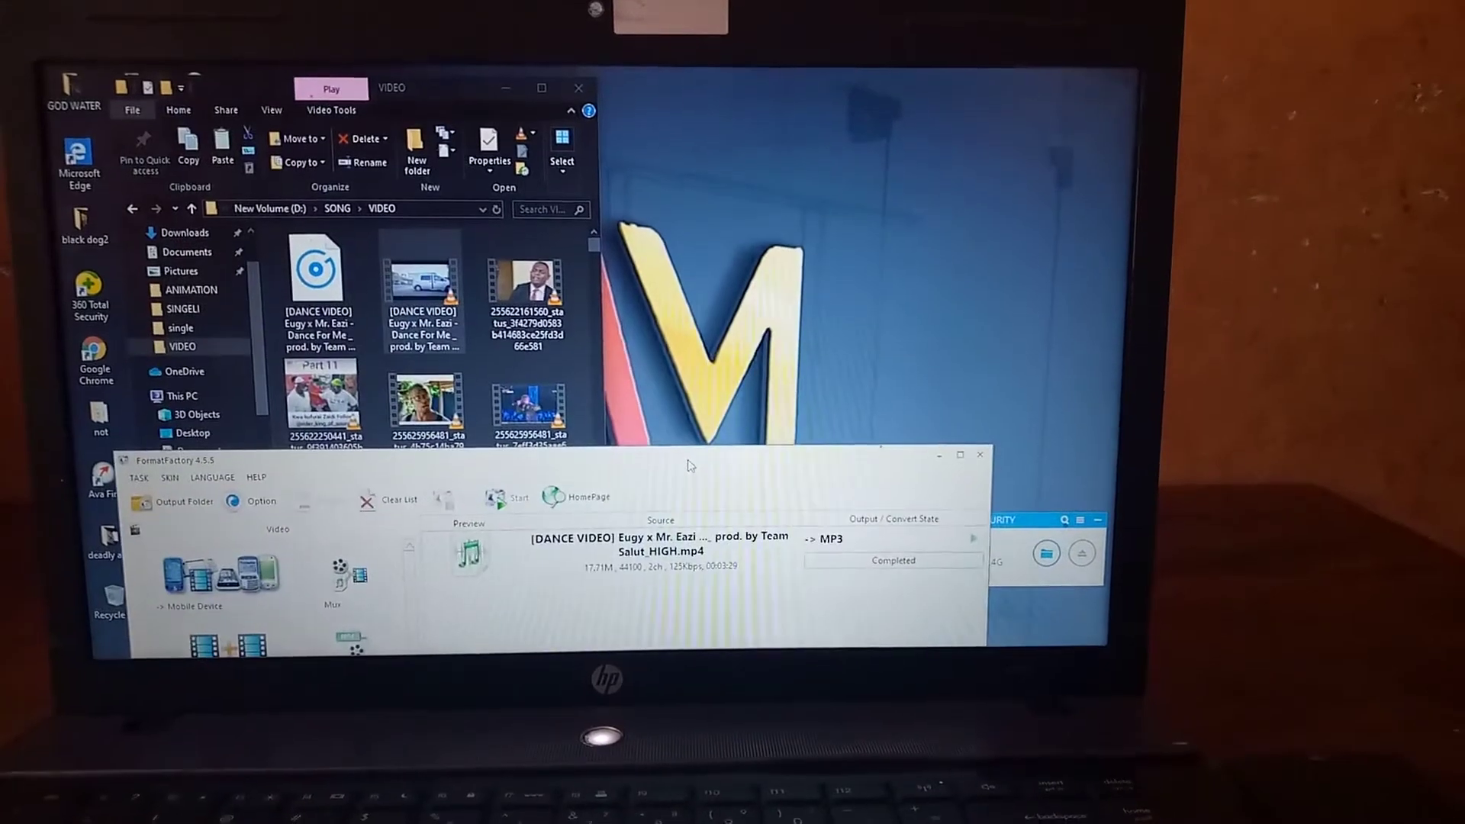
- Bring the VIDEO folder forward and review the 17.7 MB original MP4's properties
click(447, 91)
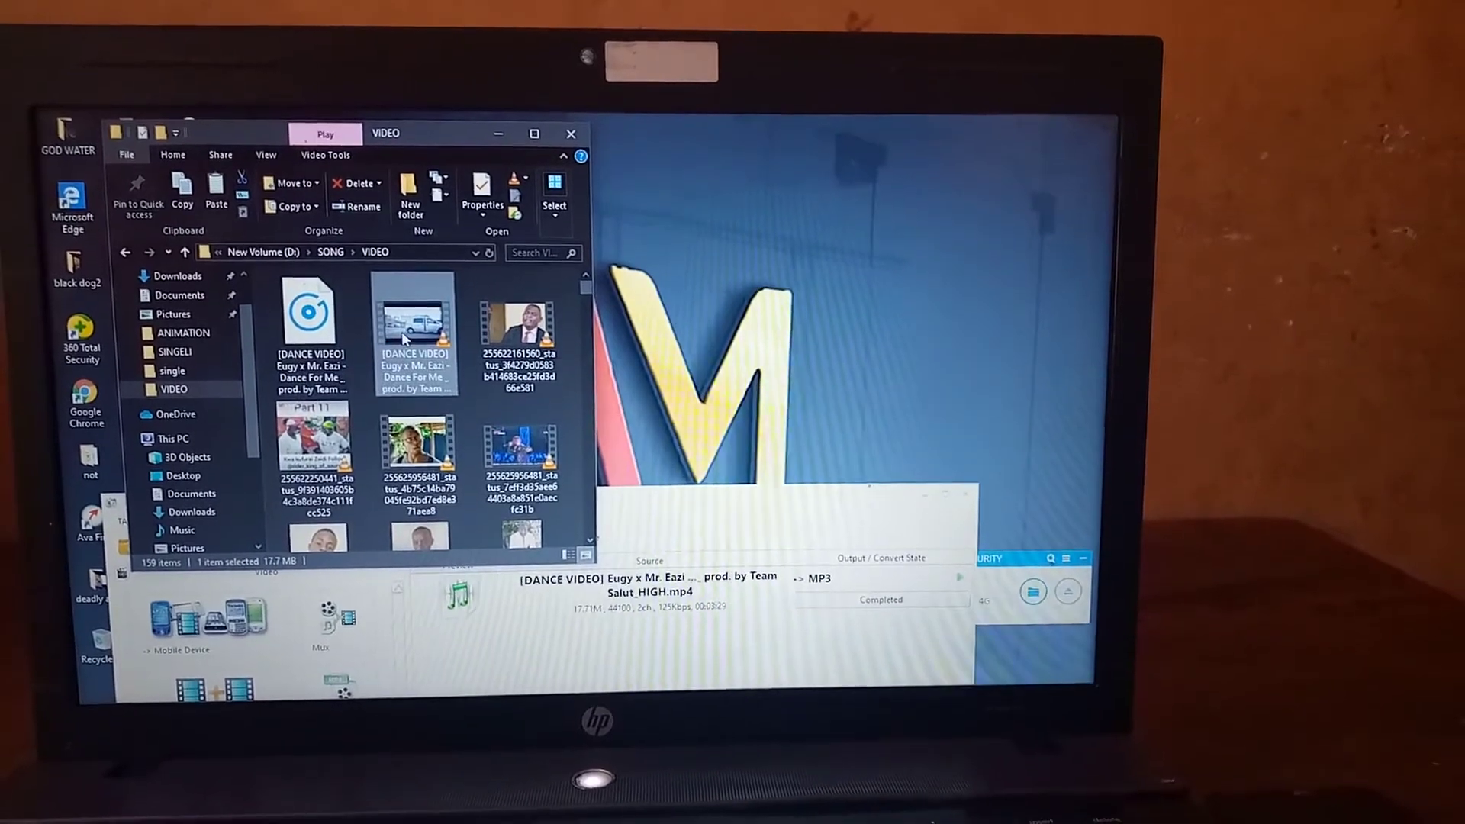
right_click(411, 309)
click(460, 362)
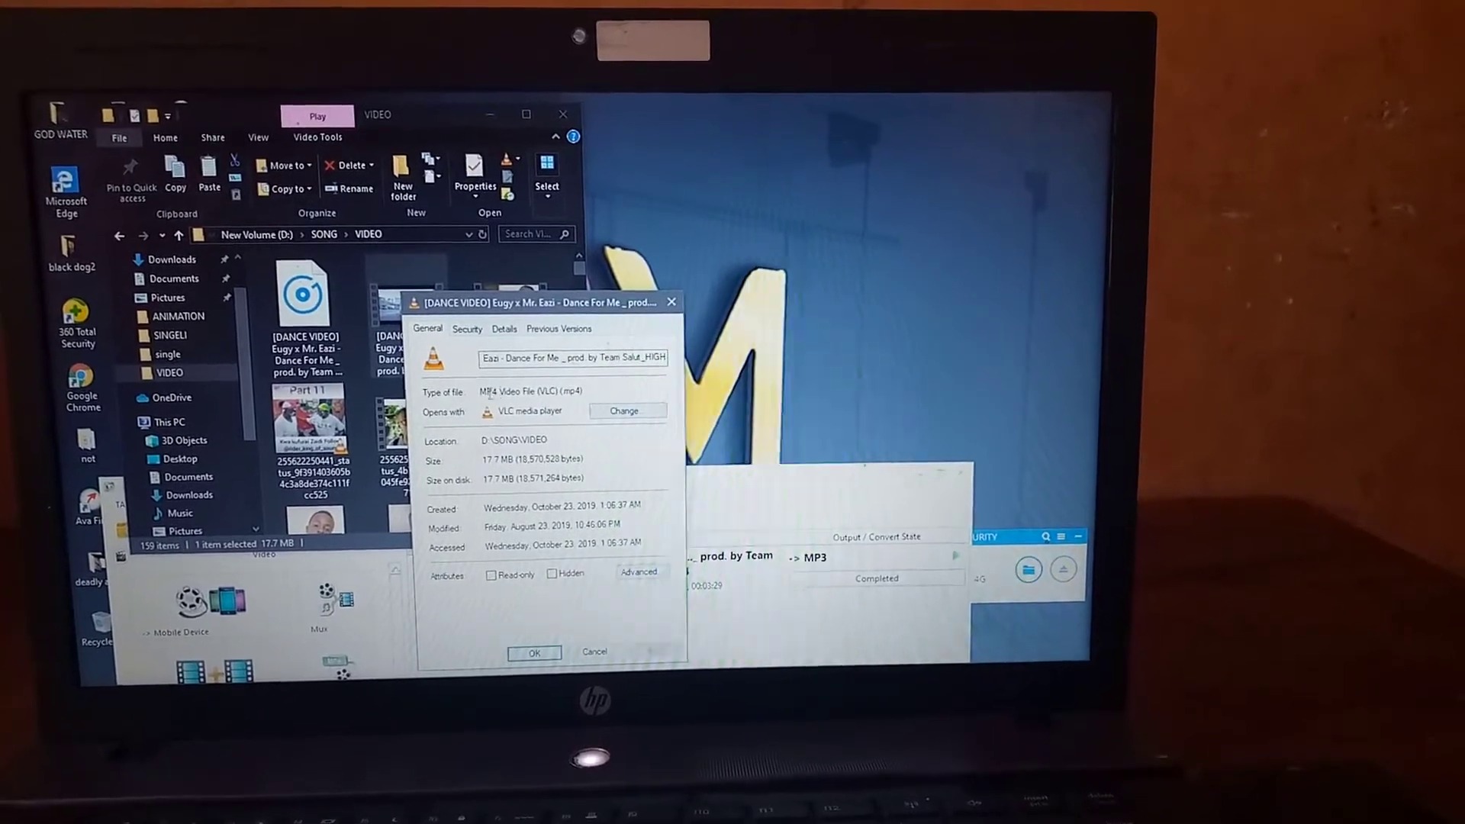
click(540, 648)
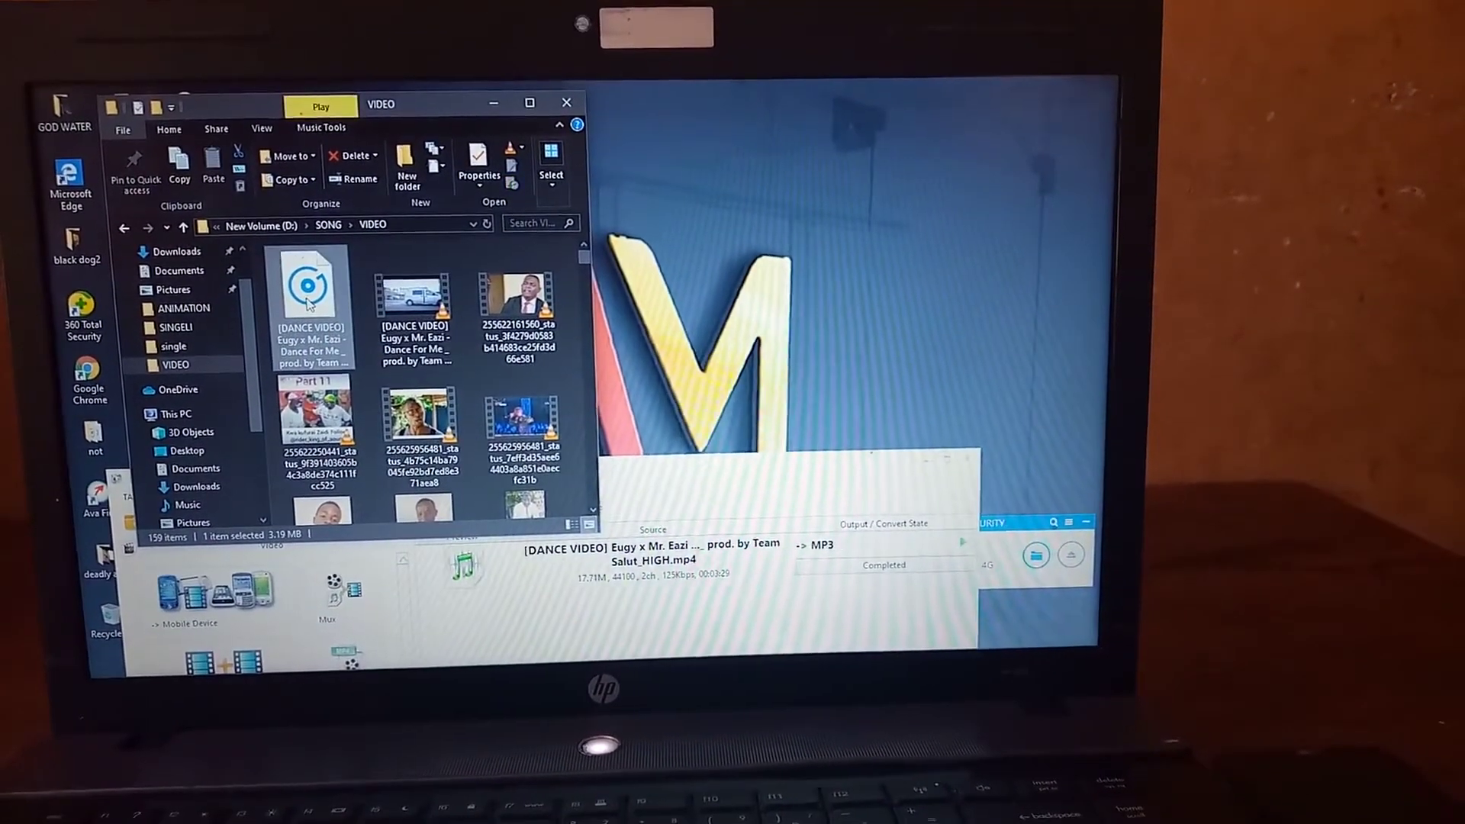
right_click(310, 292)
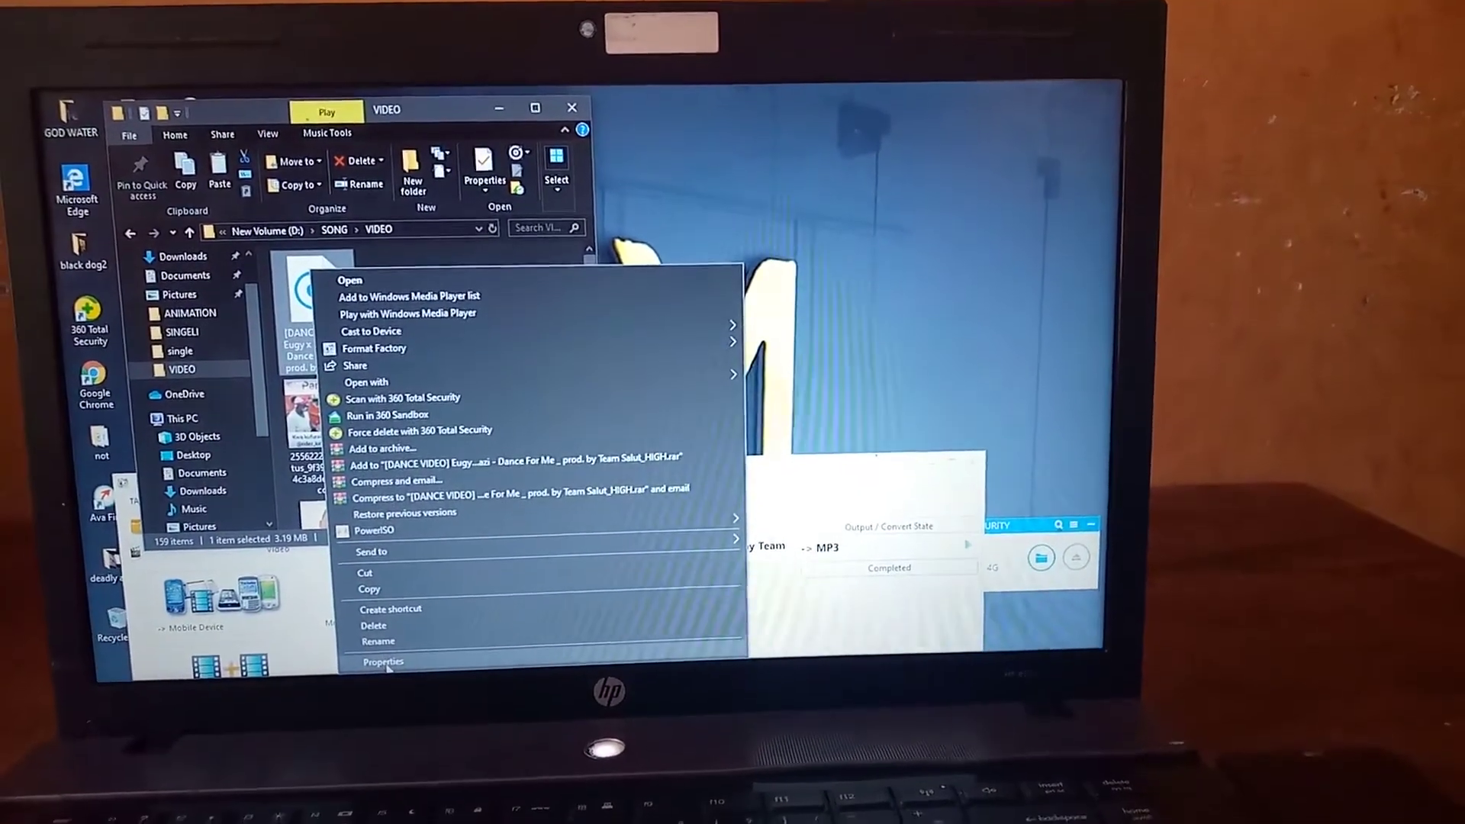
click(385, 663)
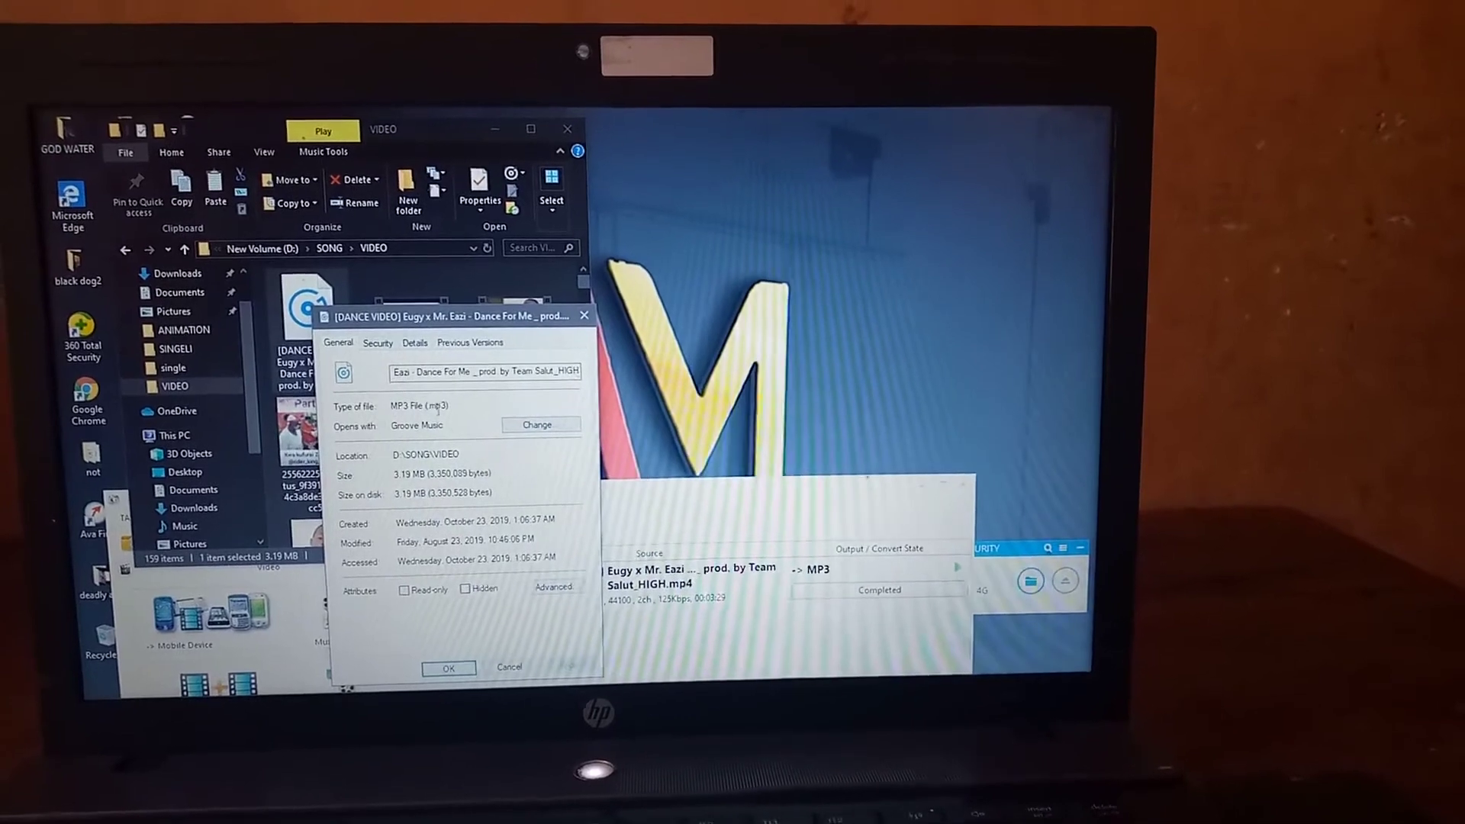
click(450, 650)
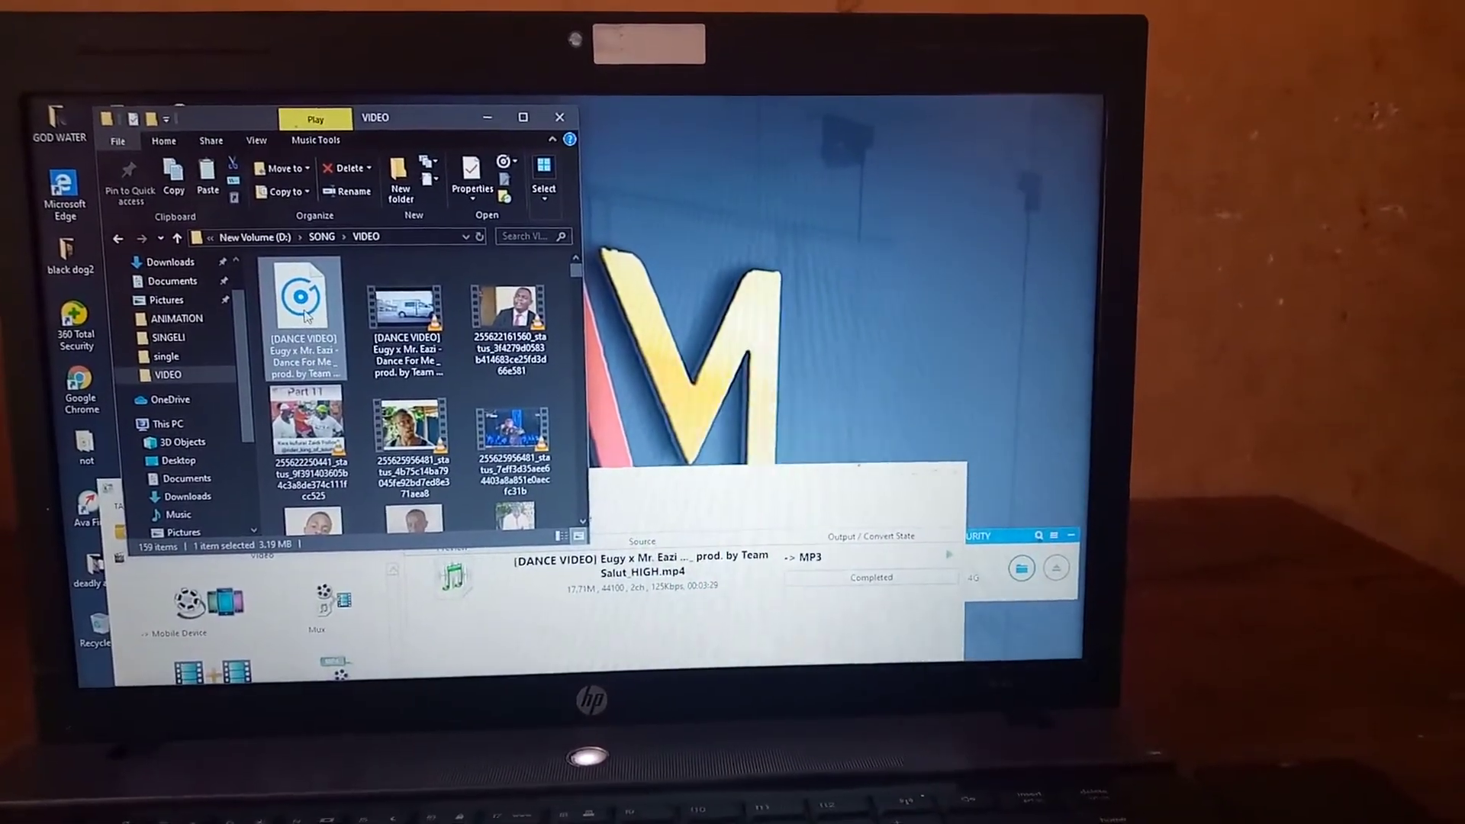
right_click(307, 315)
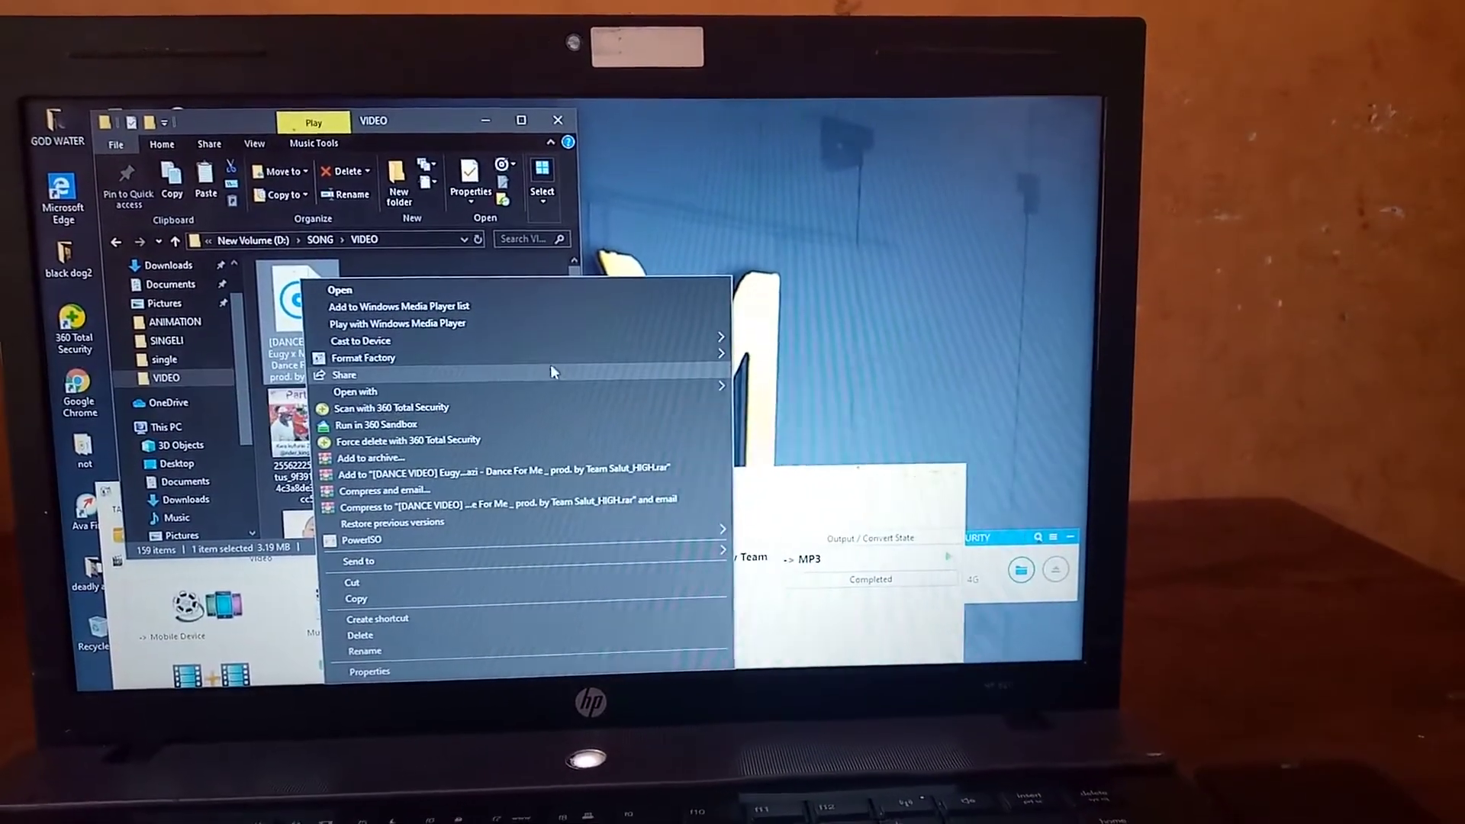